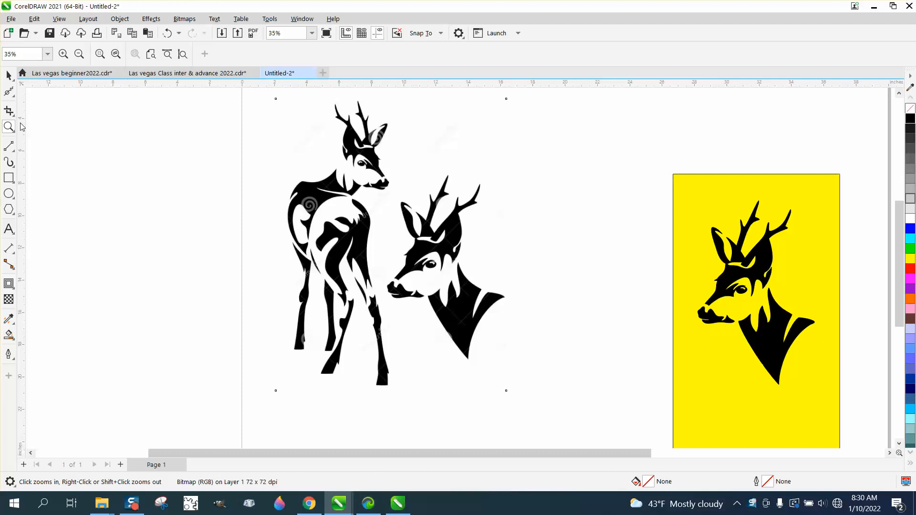
# Crop the deer bitmap to an area about 8.6 by 16.3 inches around the lone deer head
pyautogui.click(9, 112)
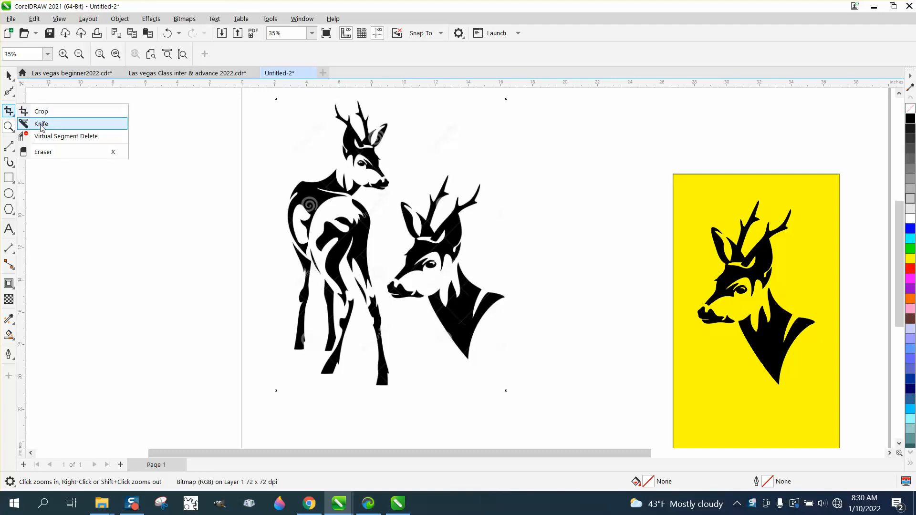
pyautogui.click(9, 76)
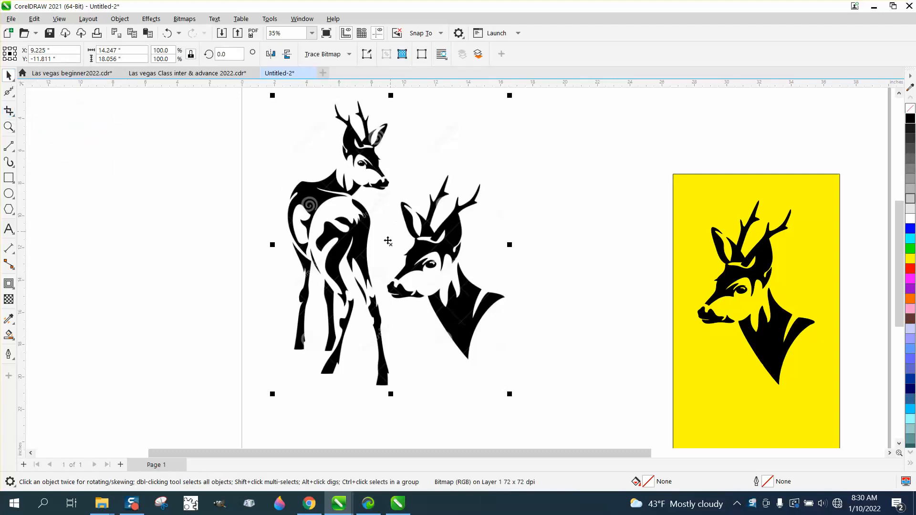
pyautogui.click(13, 95)
pyautogui.click(13, 113)
pyautogui.click(34, 112)
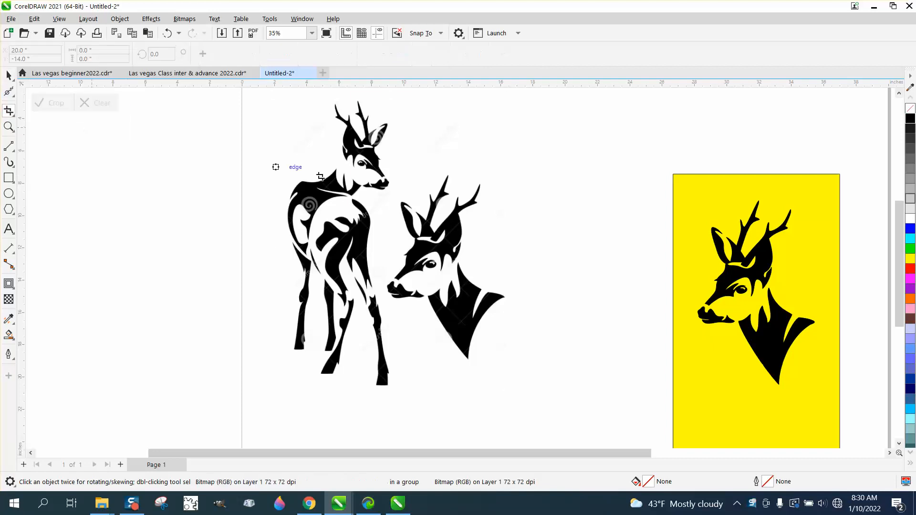
pyautogui.moveTo(380, 109); pyautogui.dragTo(520, 373)
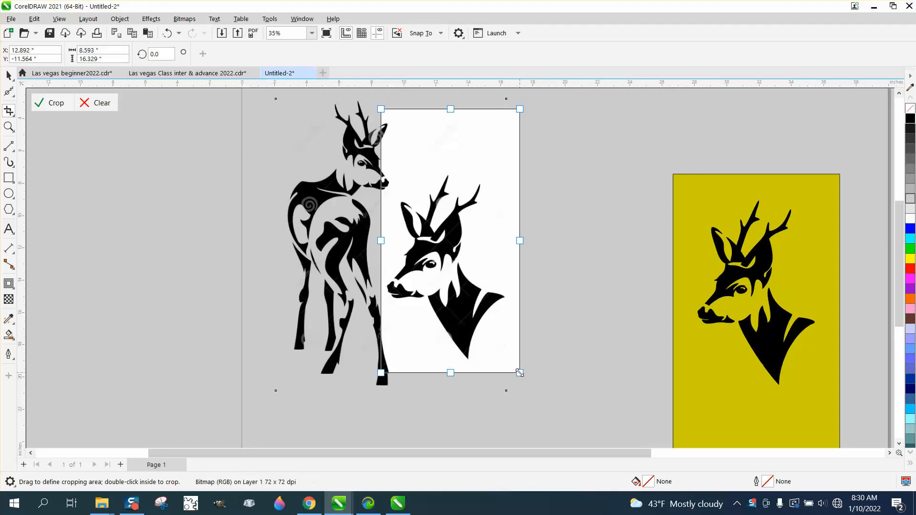
pyautogui.click(55, 109)
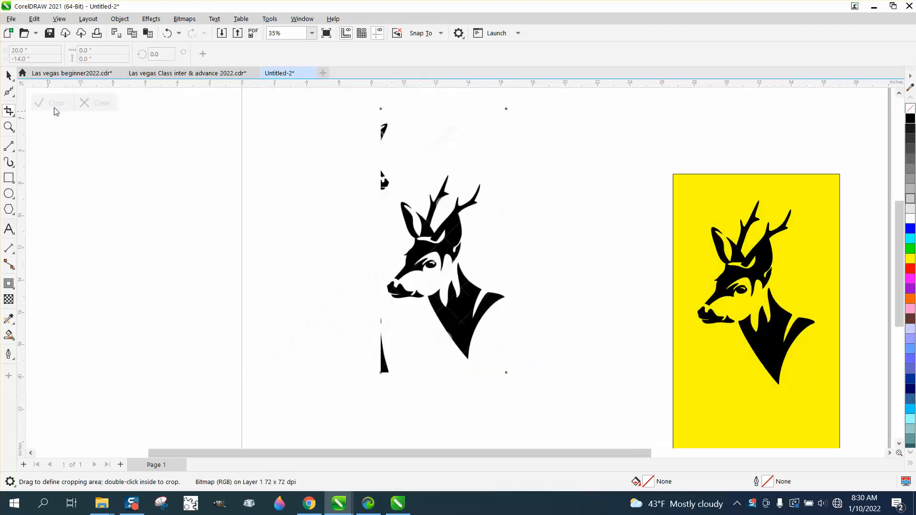
# Reshape the cropped bitmap's left boundary with an added node near the muzzle so the remnants of the other deer are excluded
pyautogui.click(10, 93)
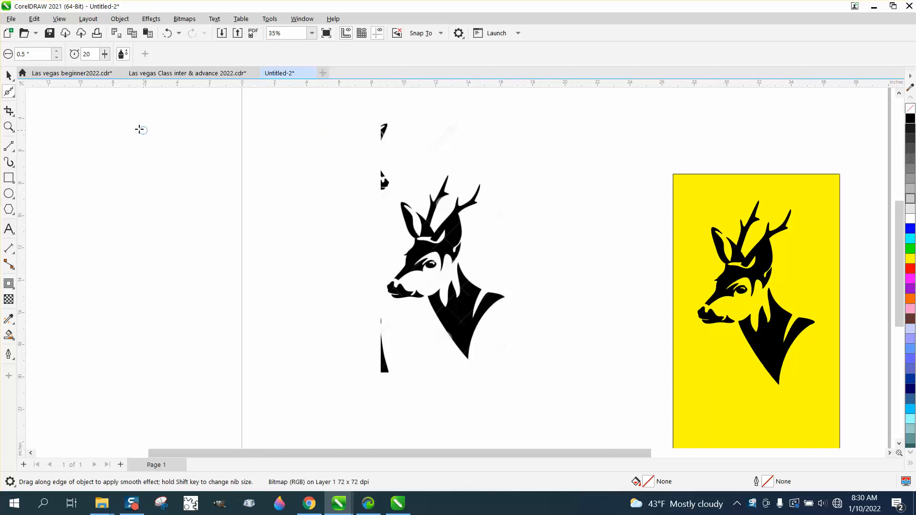
pyautogui.click(7, 75)
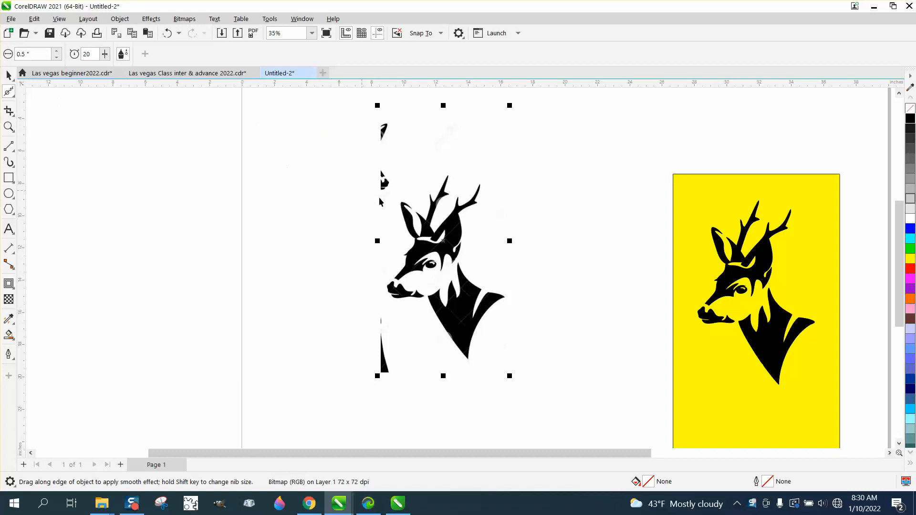
pyautogui.click(13, 97)
pyautogui.click(29, 89)
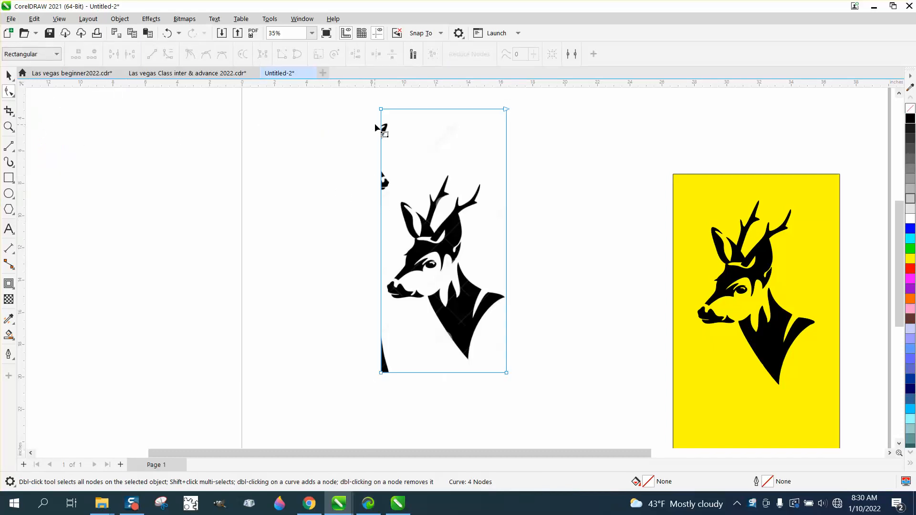
pyautogui.moveTo(382, 109); pyautogui.dragTo(395, 183)
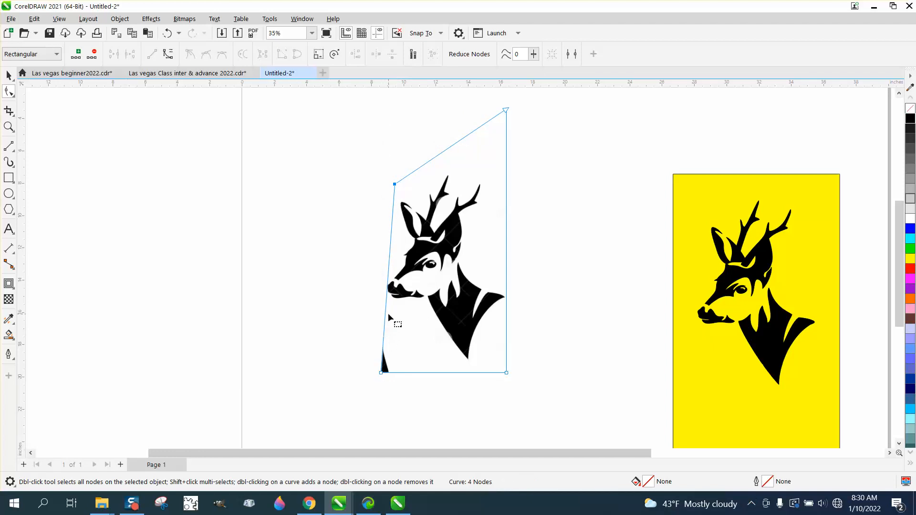
pyautogui.doubleClick(387, 275)
pyautogui.moveTo(388, 276); pyautogui.dragTo(382, 275)
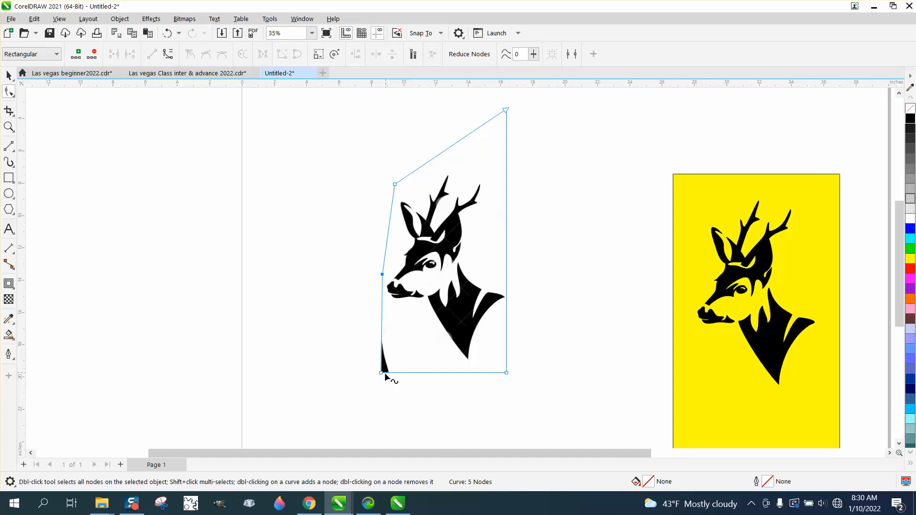
pyautogui.moveTo(385, 374); pyautogui.dragTo(396, 331)
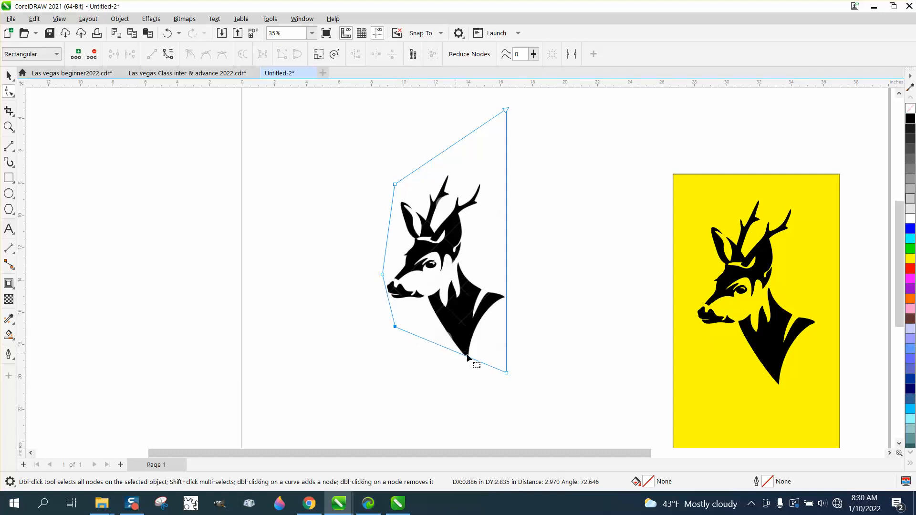
# Reshape the bitmap's right boundary around the antlers, adding a node beside the shoulder tip to keep it inside
pyautogui.moveTo(507, 373); pyautogui.dragTo(510, 377)
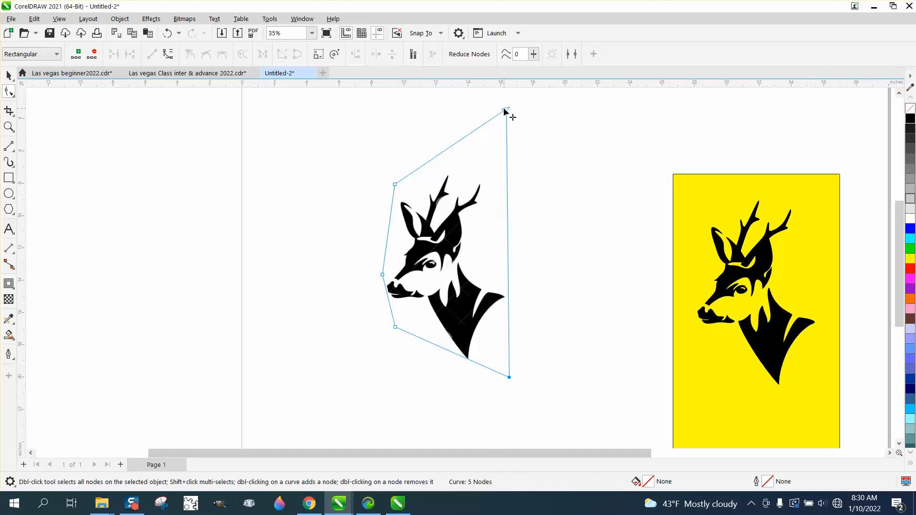
pyautogui.moveTo(505, 110); pyautogui.dragTo(485, 163)
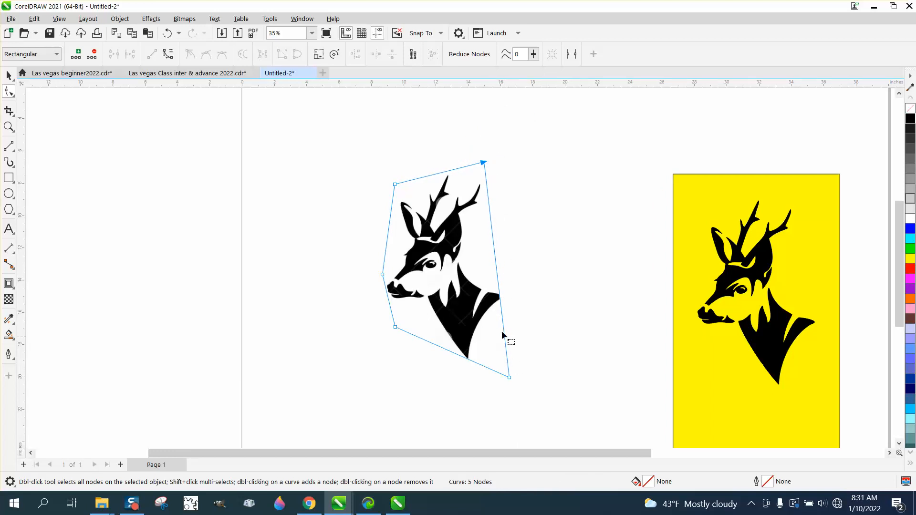
pyautogui.doubleClick(502, 316)
pyautogui.moveTo(502, 316); pyautogui.dragTo(507, 308)
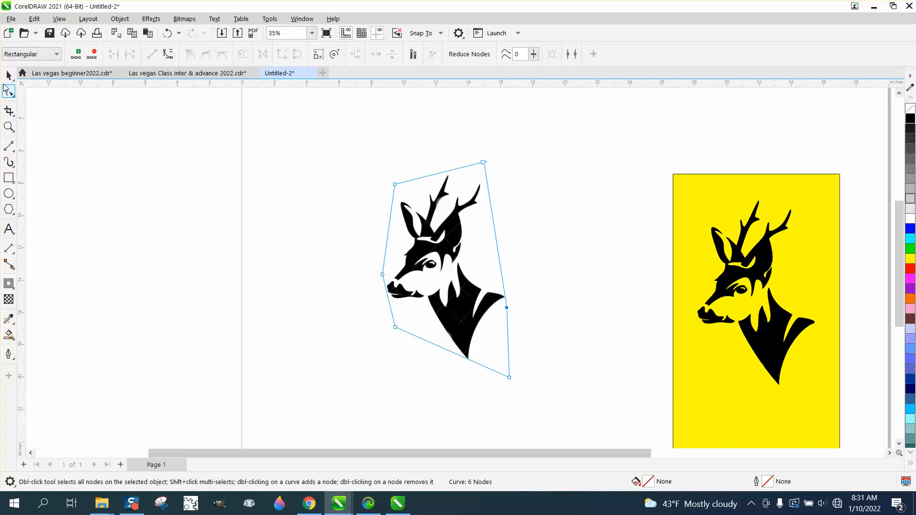
pyautogui.click(9, 76)
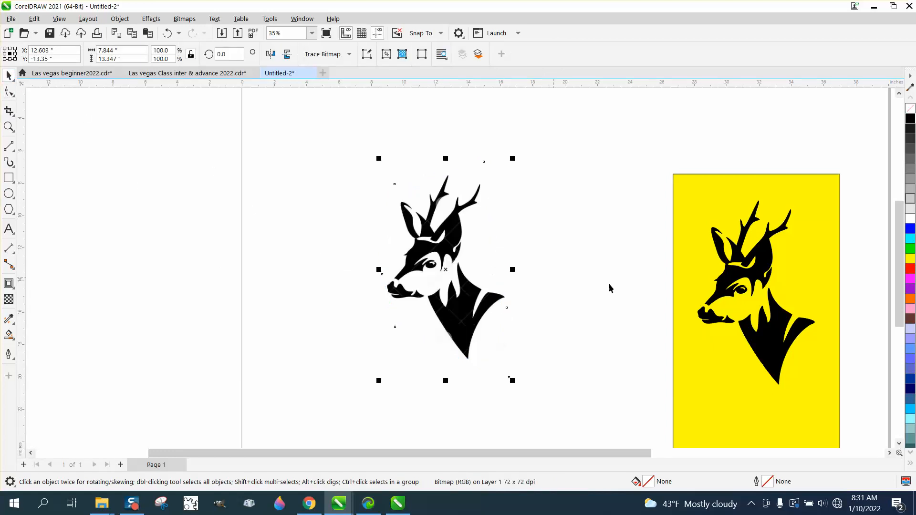
# Move the yellow rectangle to the empty area left of the heads, and outline-trace the trimmed deer bitmap as Clipart
pyautogui.moveTo(687, 274); pyautogui.dragTo(105, 218)
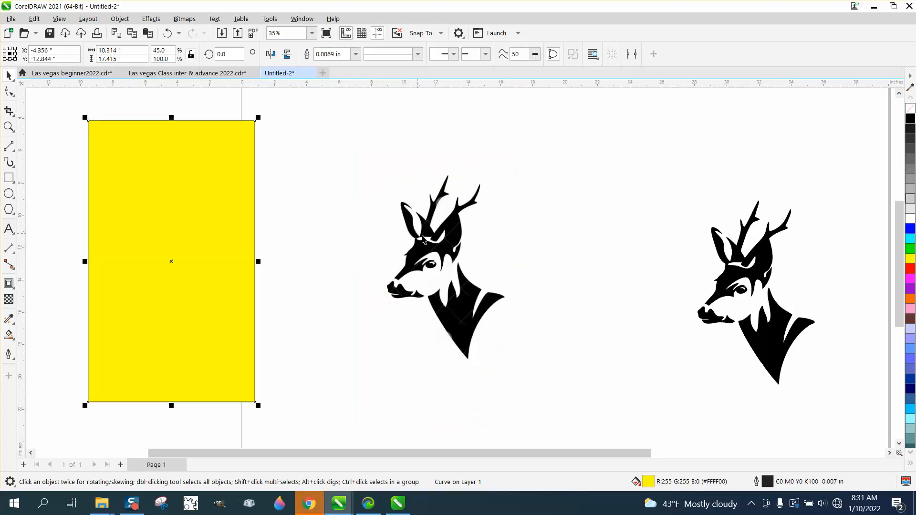
pyautogui.click(423, 237)
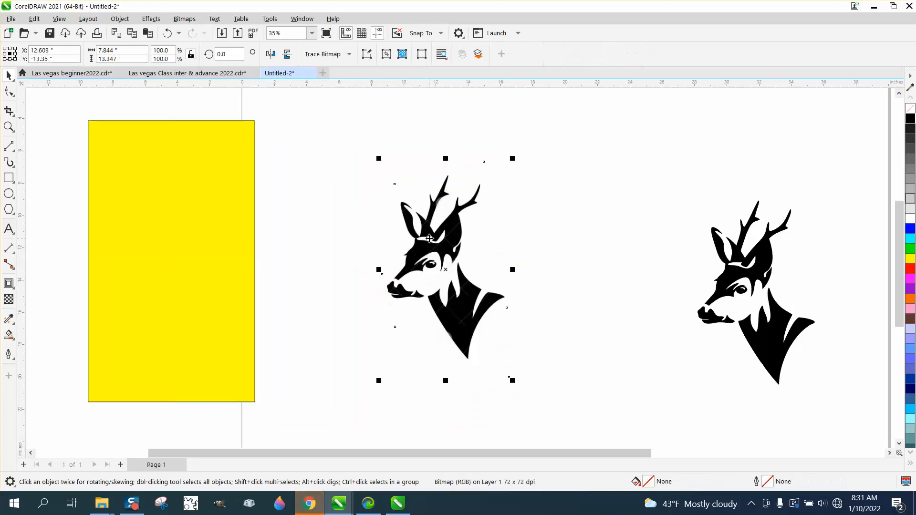
pyautogui.click(350, 56)
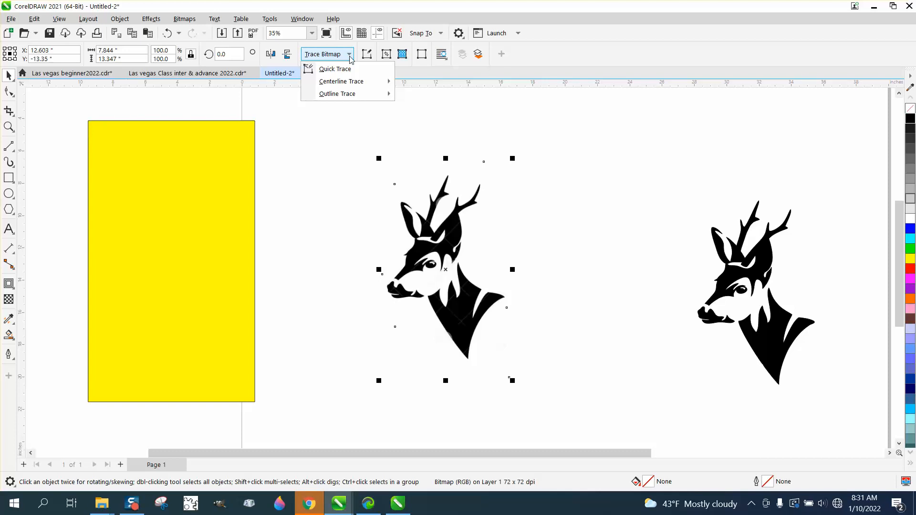
pyautogui.moveTo(351, 98)
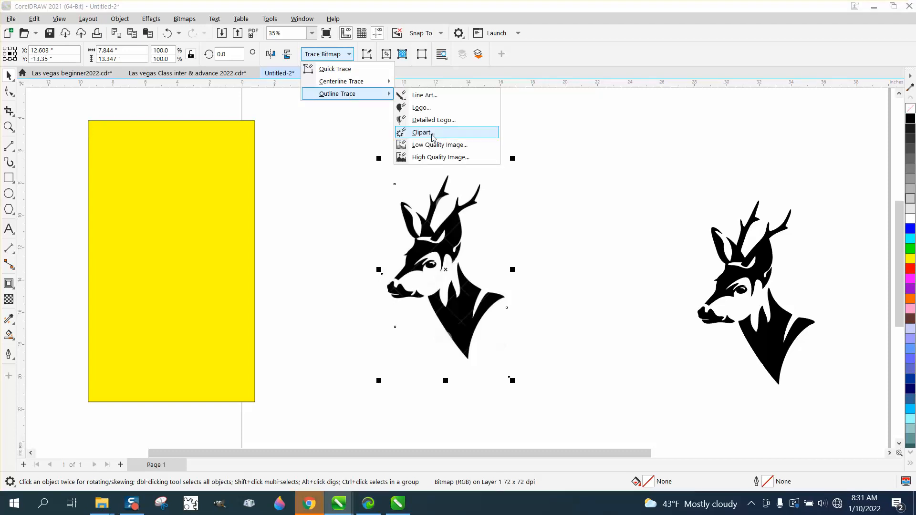
pyautogui.click(435, 133)
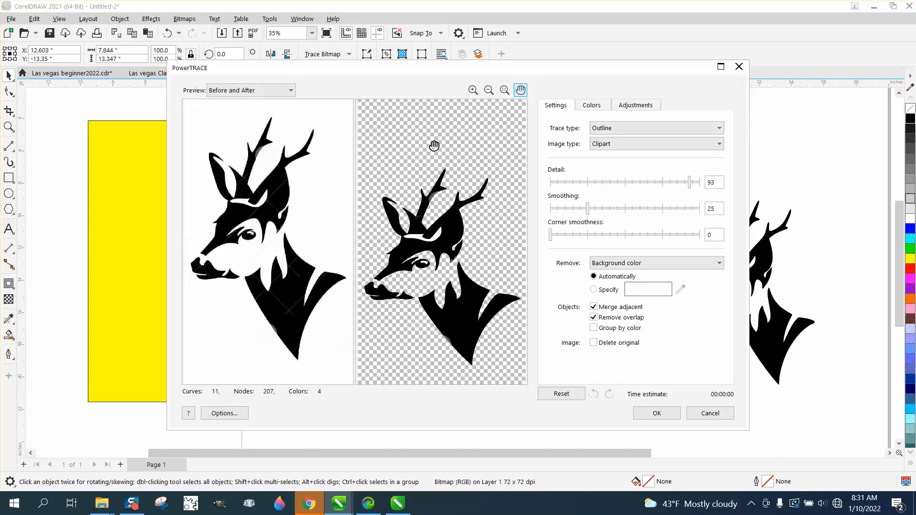
pyautogui.click(651, 414)
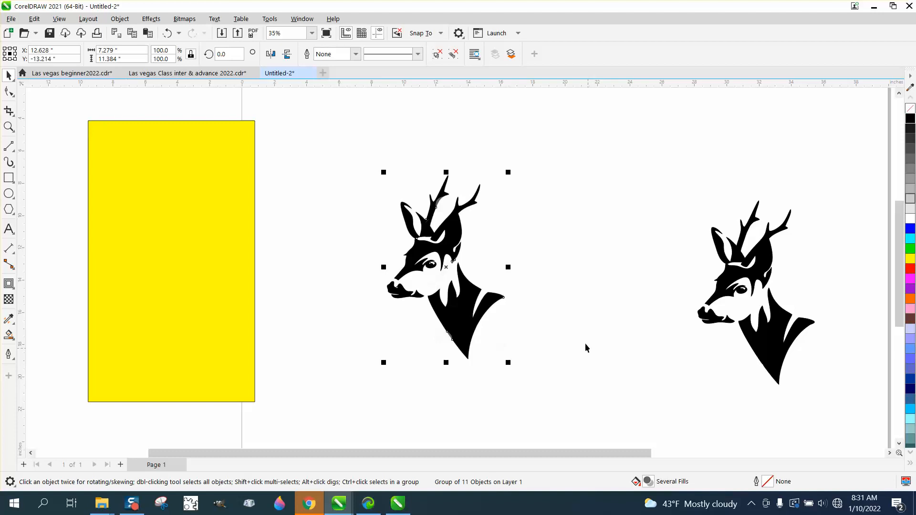
# Move the traced deer head onto the yellow rectangle and dismiss the wireless notification
pyautogui.scroll(-1, 585, 343)
pyautogui.moveTo(462, 276); pyautogui.dragTo(231, 275)
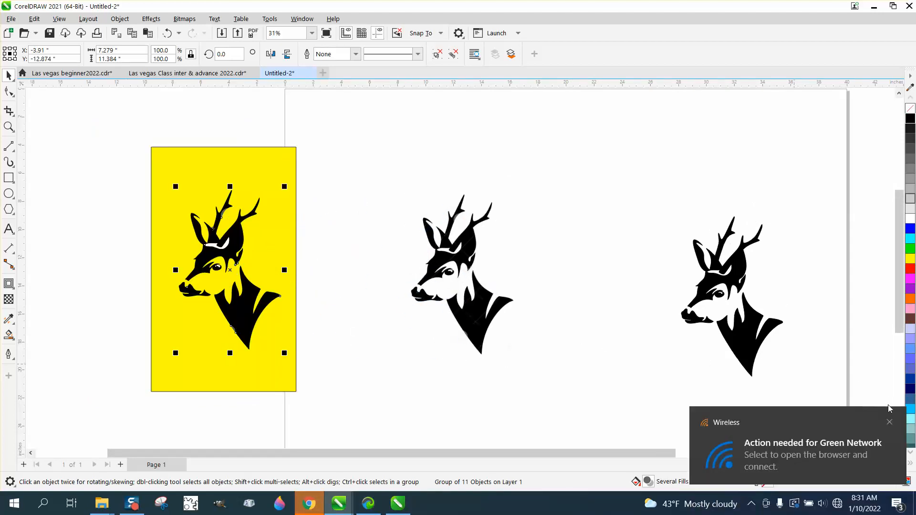
pyautogui.click(889, 422)
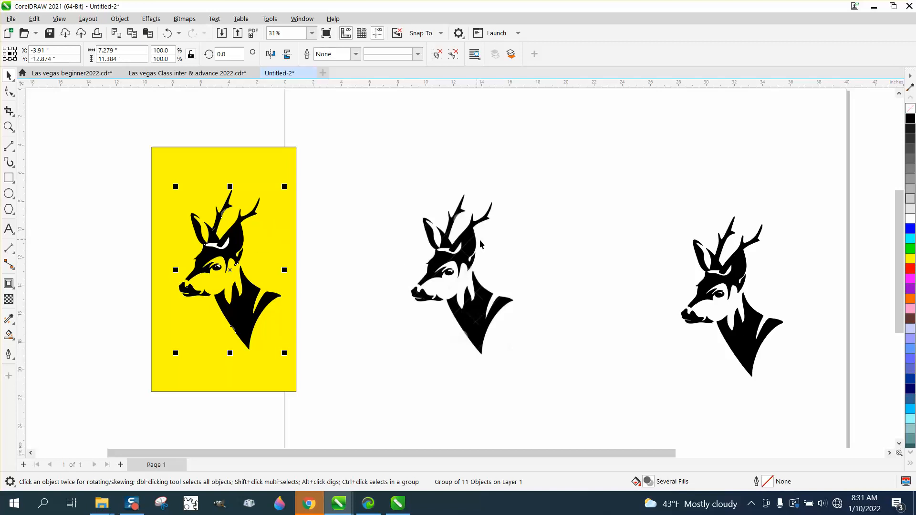
# Ungroup the traced deer head on the yellow rectangle into separate objects
pyautogui.click(8, 127)
pyautogui.moveTo(196, 217); pyautogui.dragTo(286, 268)
pyautogui.moveTo(311, 168); pyautogui.dragTo(341, 194)
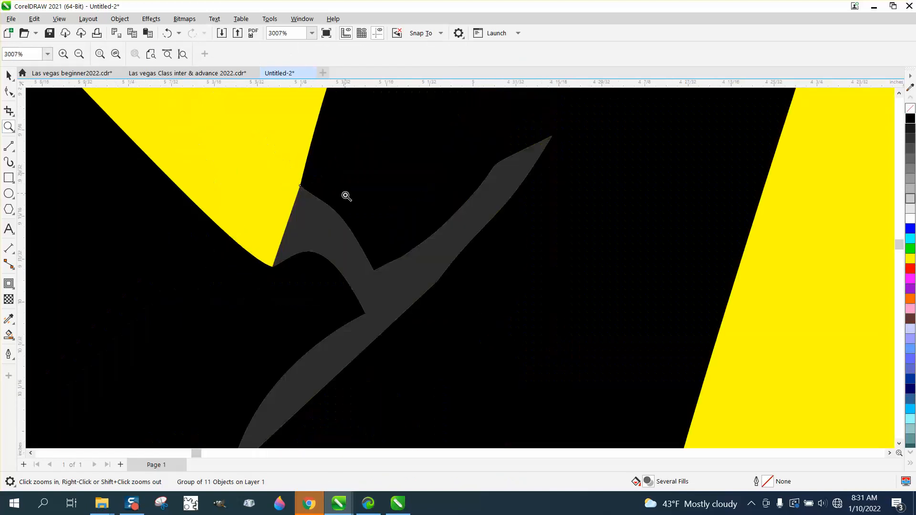
pyautogui.scroll(-6, 349, 231)
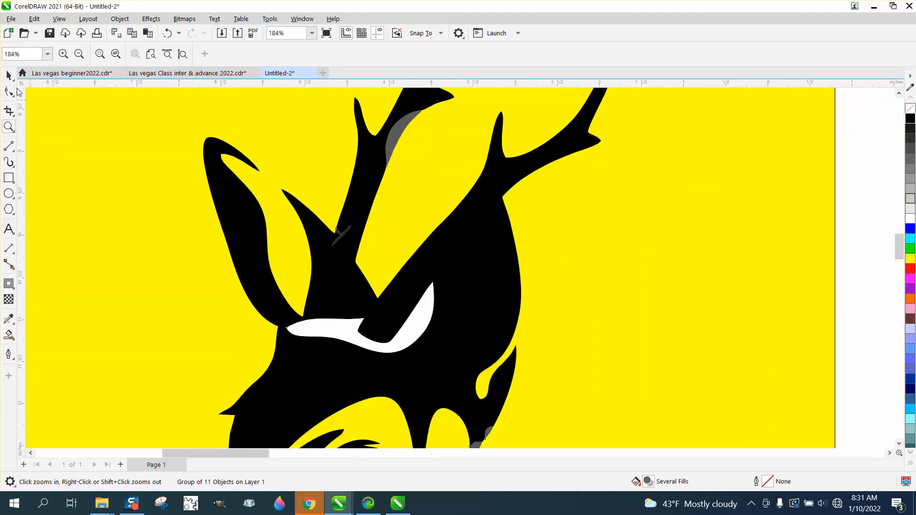
pyautogui.click(9, 75)
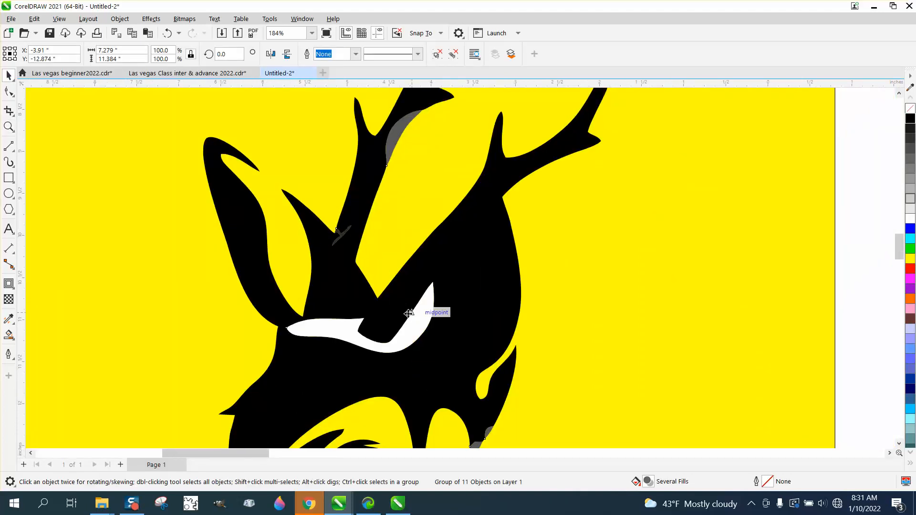
pyautogui.scroll(-1, 392, 272)
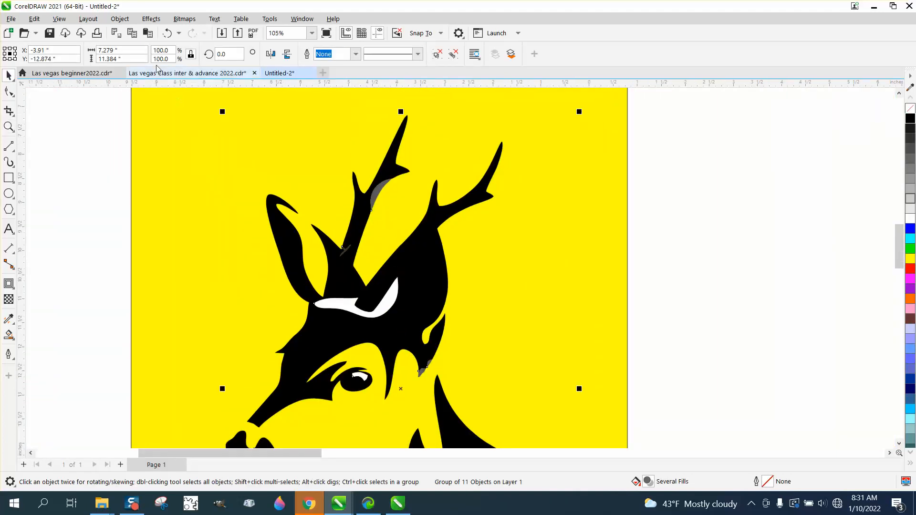
pyautogui.click(120, 18)
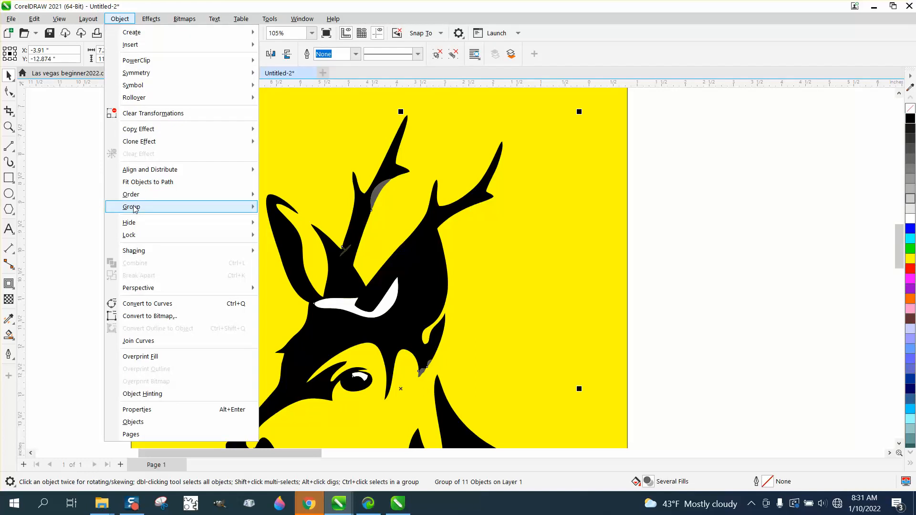
pyautogui.moveTo(135, 207)
pyautogui.click(304, 222)
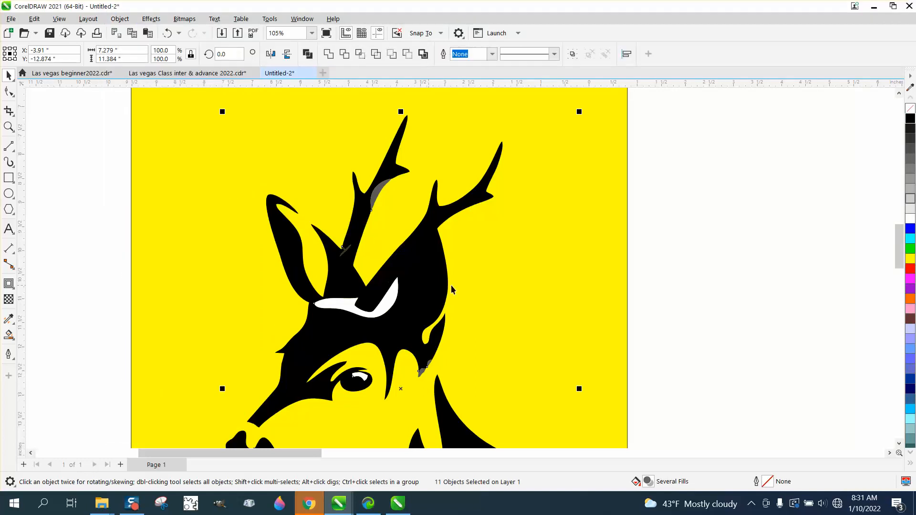
# Delete the white shape across the traced head's forehead and the white highlight in its eye
pyautogui.click(702, 282)
pyautogui.click(397, 296)
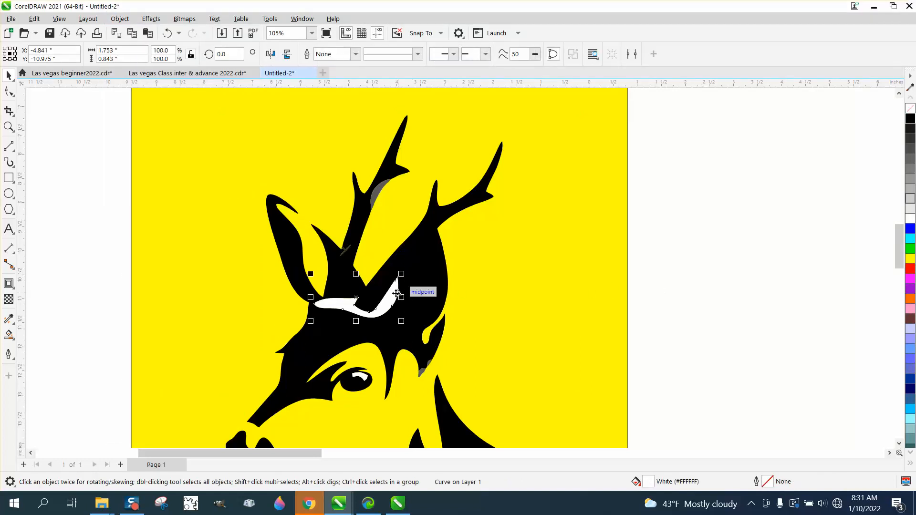
pyautogui.press('Delete')
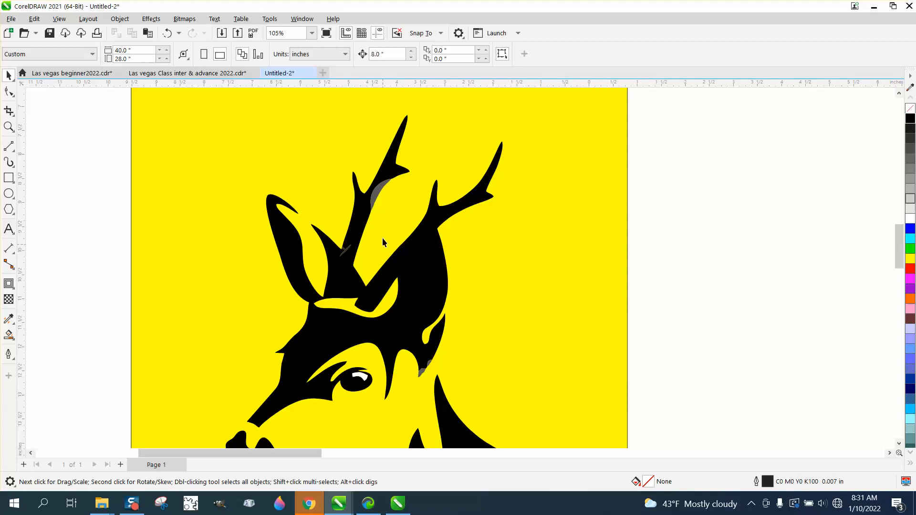
pyautogui.scroll(-2, 376, 193)
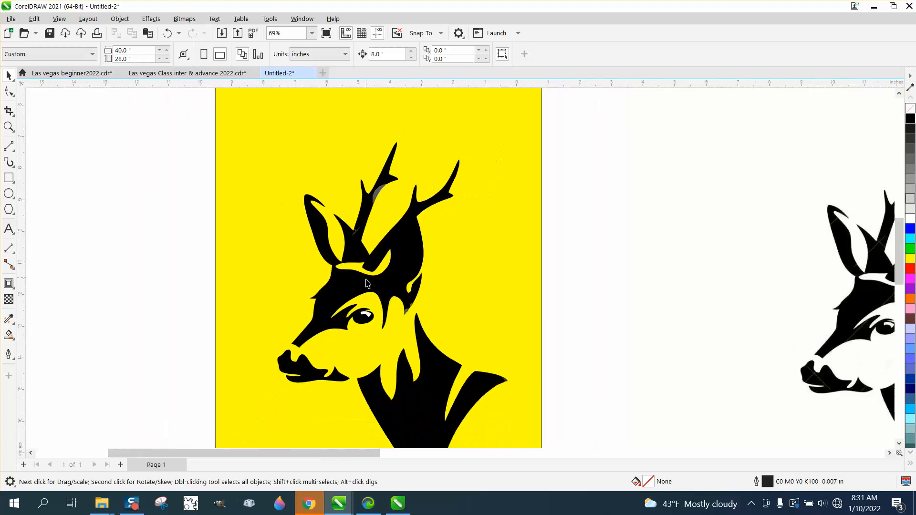
pyautogui.click(369, 317)
pyautogui.press('Delete')
# Examine the leftover grey slivers on the traced head's antlers up close, and return to the overview of all three heads
pyautogui.click(9, 126)
pyautogui.moveTo(321, 164); pyautogui.dragTo(444, 249)
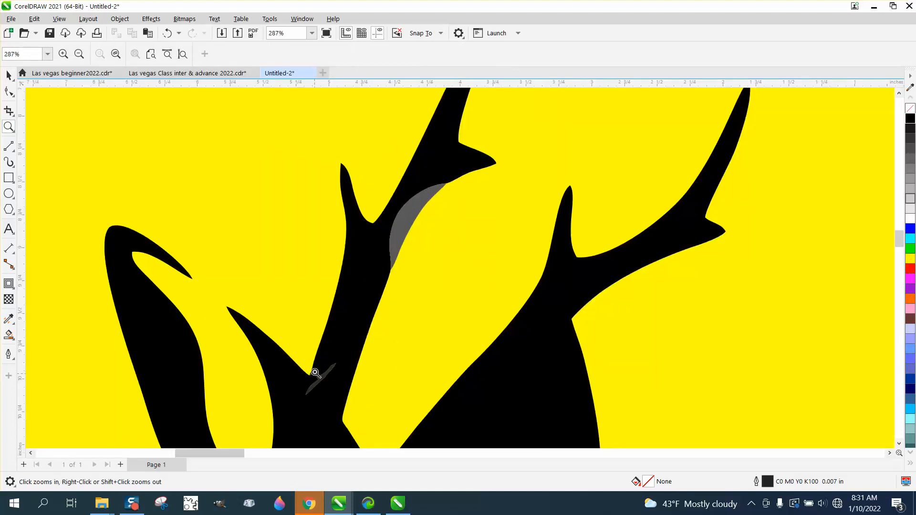
pyautogui.scroll(-5, 313, 365)
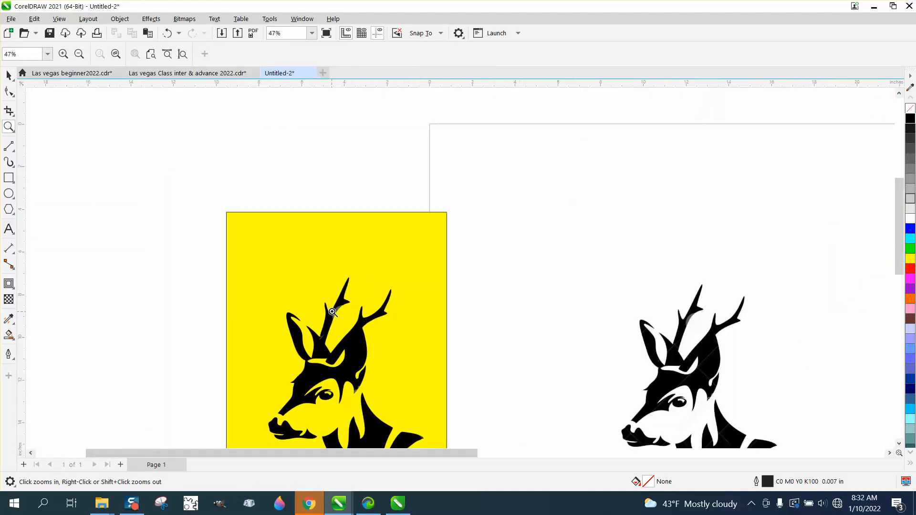
pyautogui.click(9, 75)
pyautogui.scroll(-1, 207, 193)
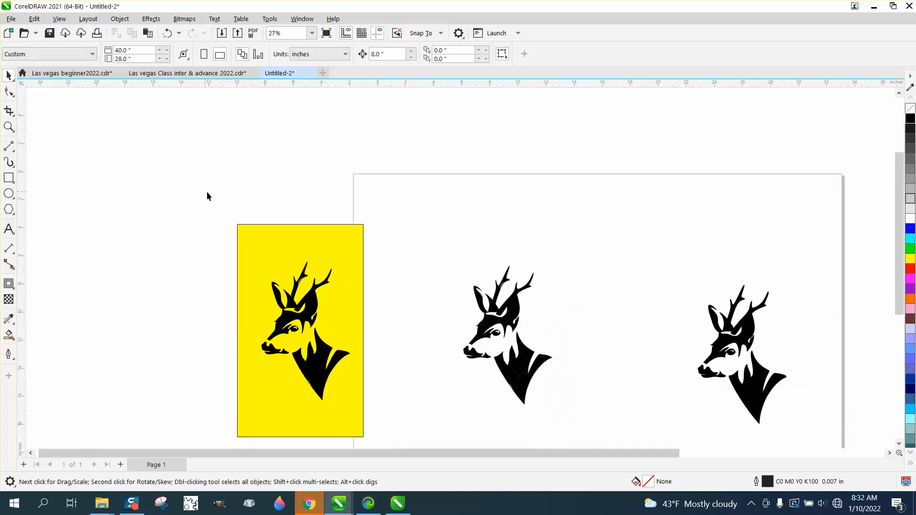
# Select all the pieces of the traced deer head on the yellow rectangle and fill them with black
pyautogui.moveTo(356, 399); pyautogui.dragTo(399, 422)
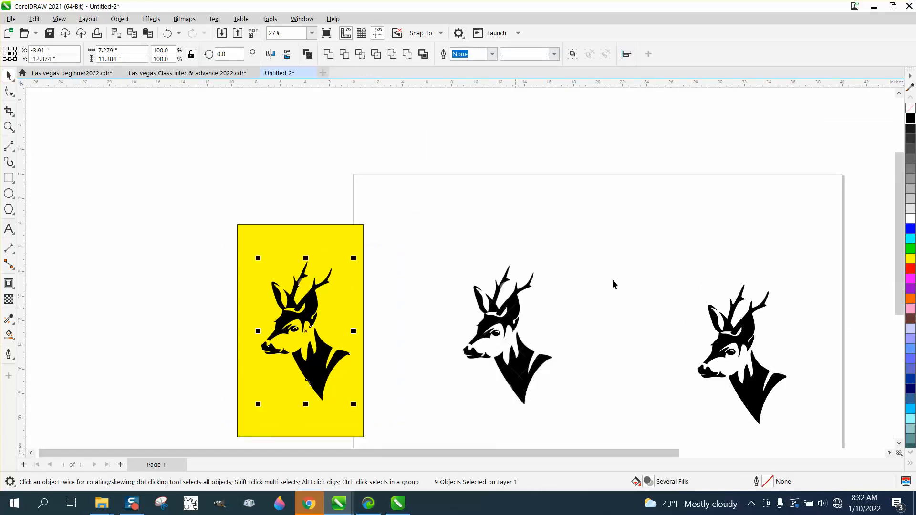
pyautogui.click(910, 119)
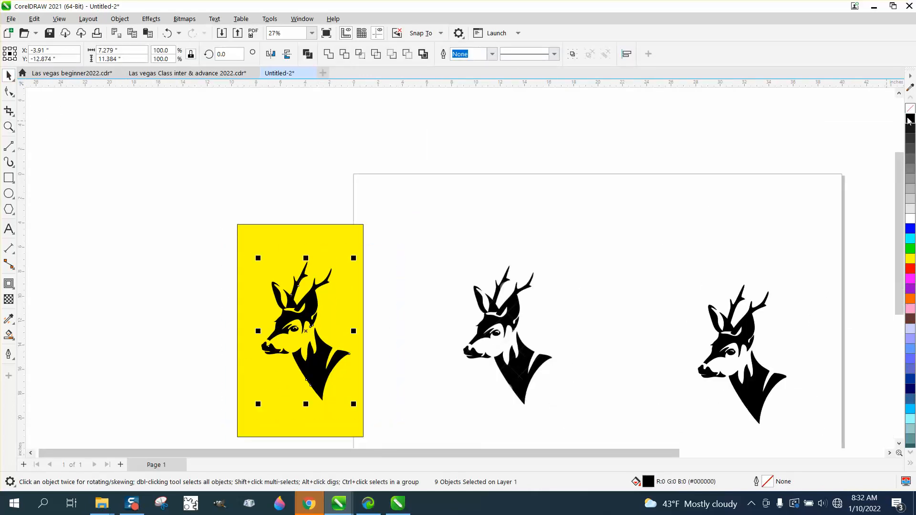
# Examine the antlers of the blackened deer head up close for seams between the overlapping pieces
pyautogui.click(9, 126)
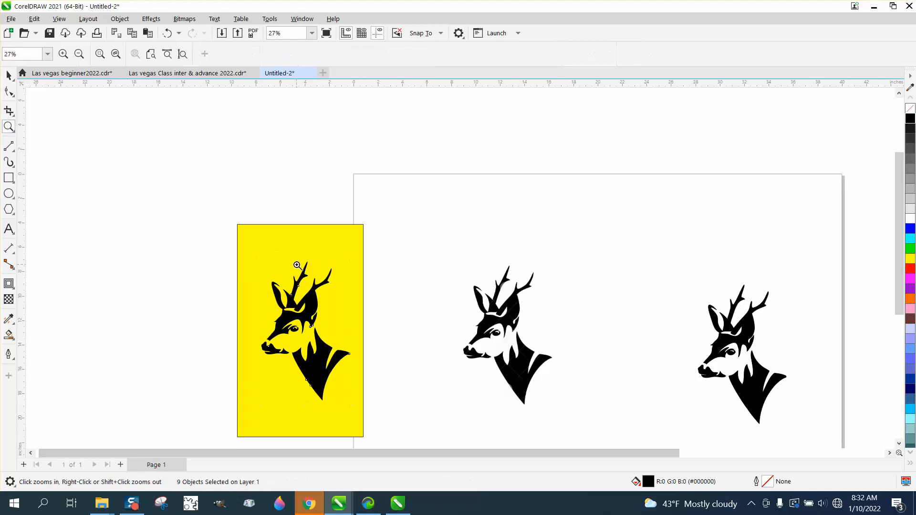
pyautogui.click(353, 318)
pyautogui.rightClick(404, 298)
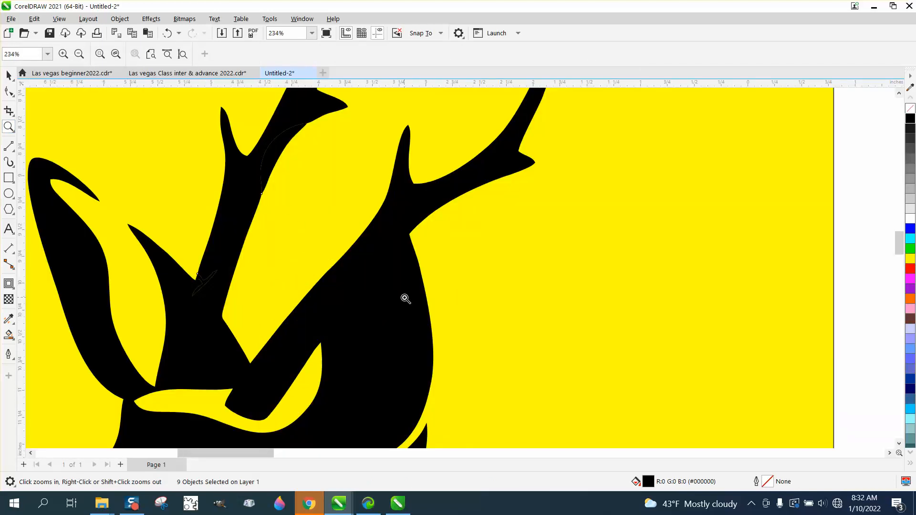
pyautogui.moveTo(252, 181); pyautogui.dragTo(378, 262)
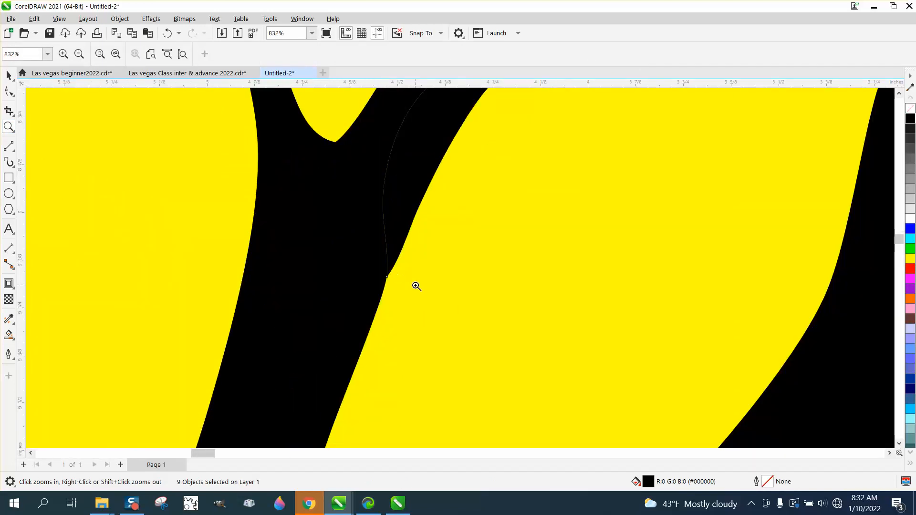
pyautogui.scroll(-1, 415, 284)
pyautogui.moveTo(377, 200); pyautogui.dragTo(418, 252)
pyautogui.rightClick(417, 255)
pyautogui.rightClick(407, 254)
pyautogui.scroll(-20, 405, 255)
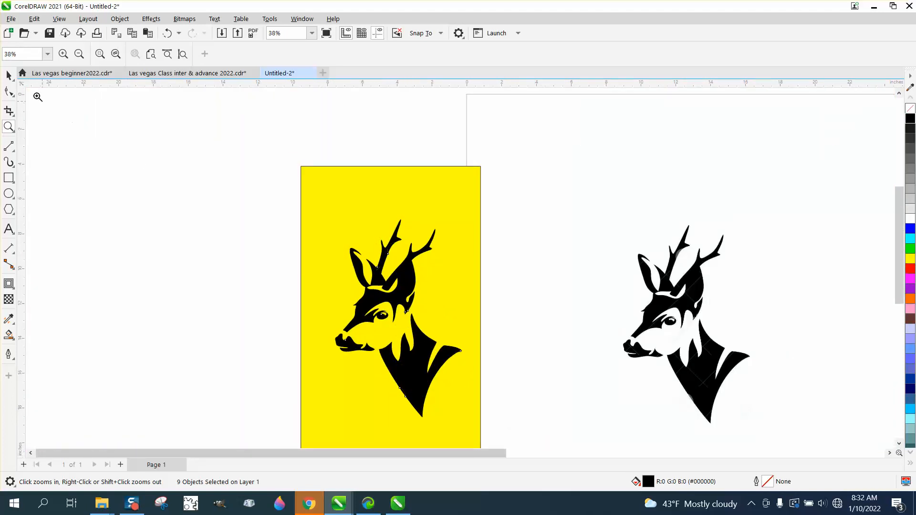
# Combine all the pieces of the traced deer head on the yellow rectangle into a single curve
pyautogui.click(9, 75)
pyautogui.moveTo(243, 192); pyautogui.dragTo(508, 425)
pyautogui.click(119, 18)
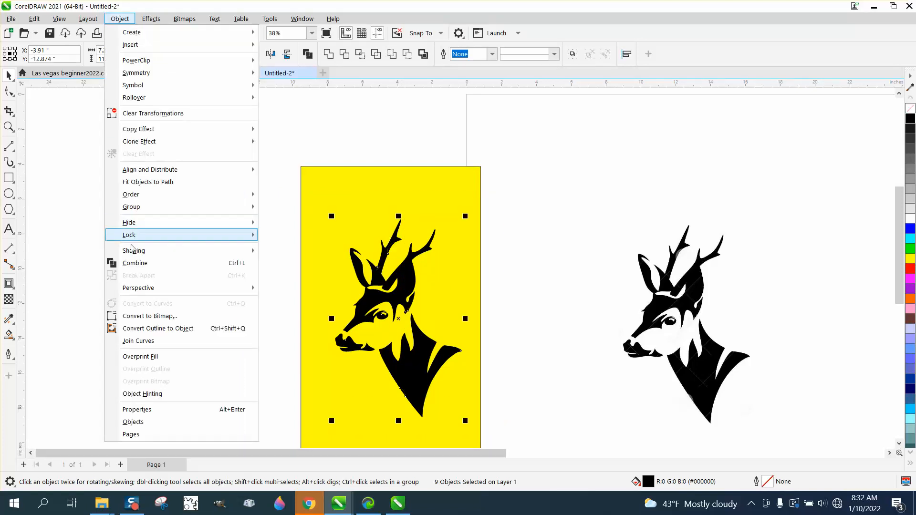
pyautogui.click(135, 263)
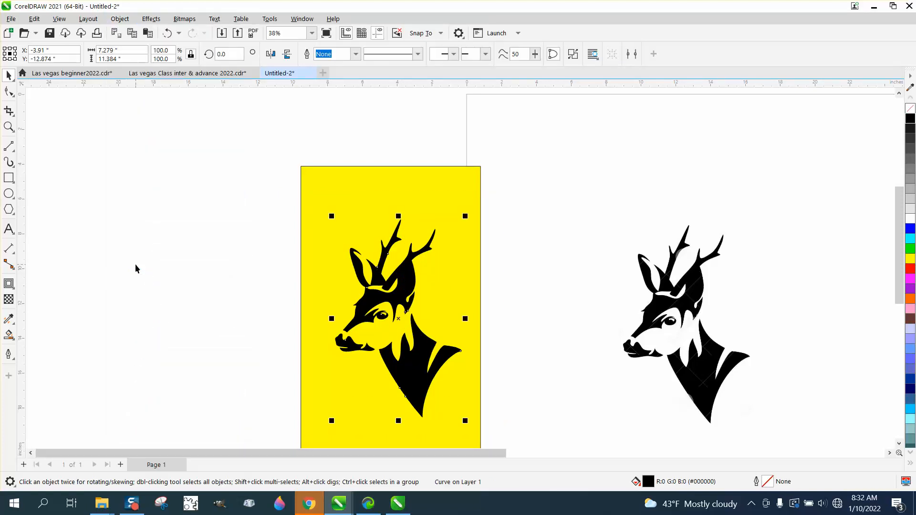
# Inspect the edges of the combined deer head's antlers up close
pyautogui.click(9, 126)
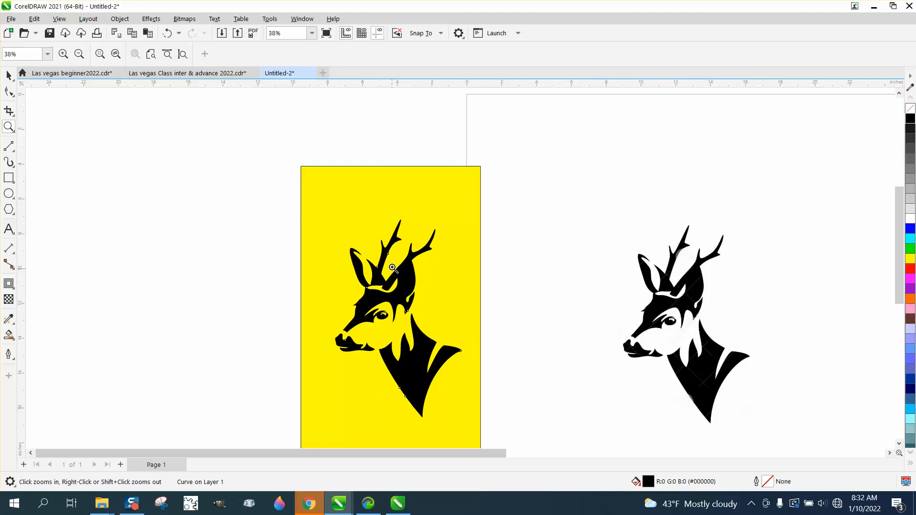
pyautogui.moveTo(396, 263); pyautogui.dragTo(424, 273)
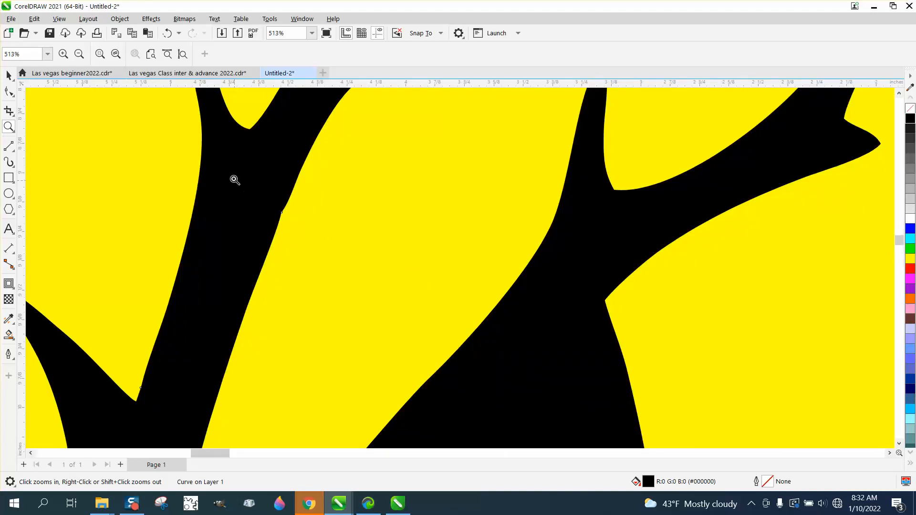
pyautogui.scroll(-1, 326, 242)
pyautogui.moveTo(262, 129); pyautogui.dragTo(362, 209)
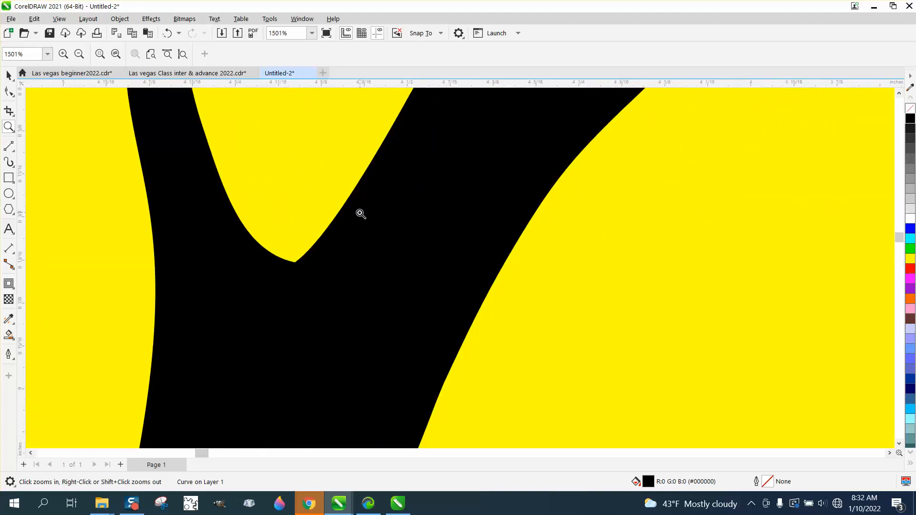
pyautogui.scroll(-6, 360, 214)
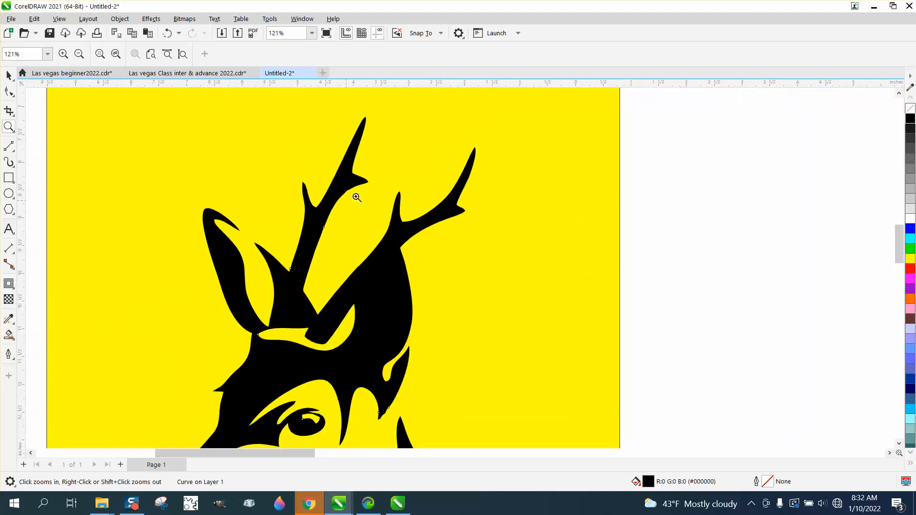
pyautogui.scroll(5, 325, 227)
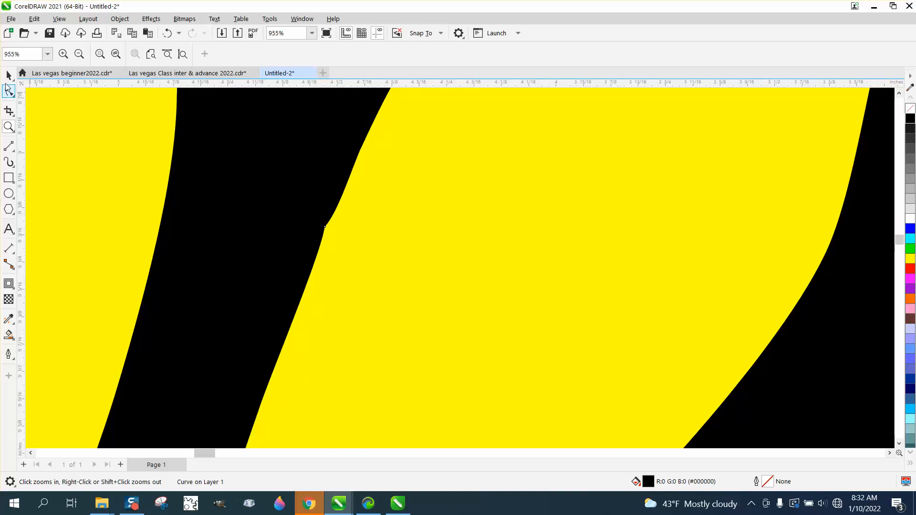
# Delete the yellow rectangle behind the combined deer head
pyautogui.click(8, 76)
pyautogui.scroll(-5, 214, 196)
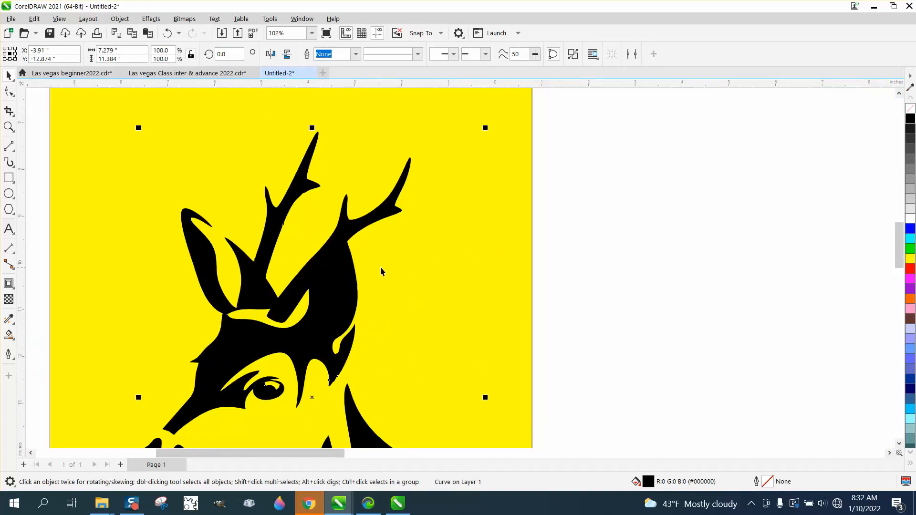
pyautogui.click(482, 227)
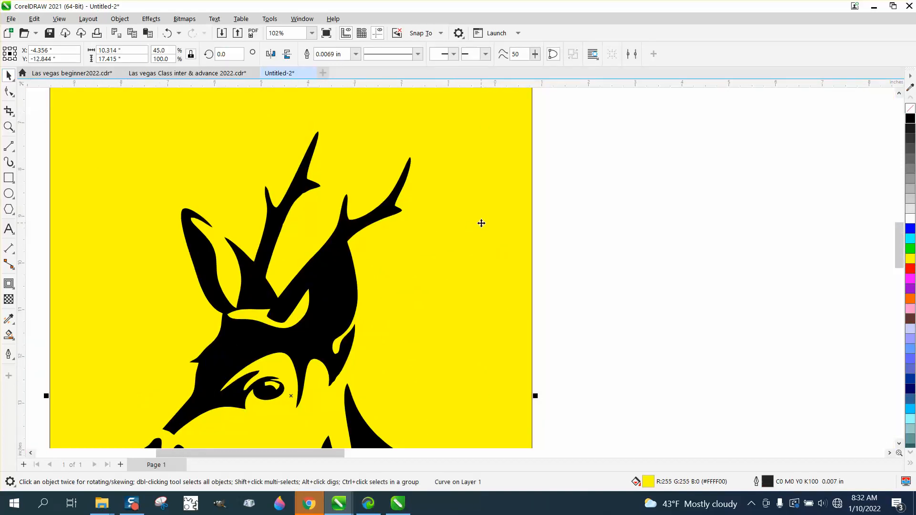
pyautogui.press('Delete')
# Remove the fill from the combined deer head and give it a black outline
pyautogui.click(347, 264)
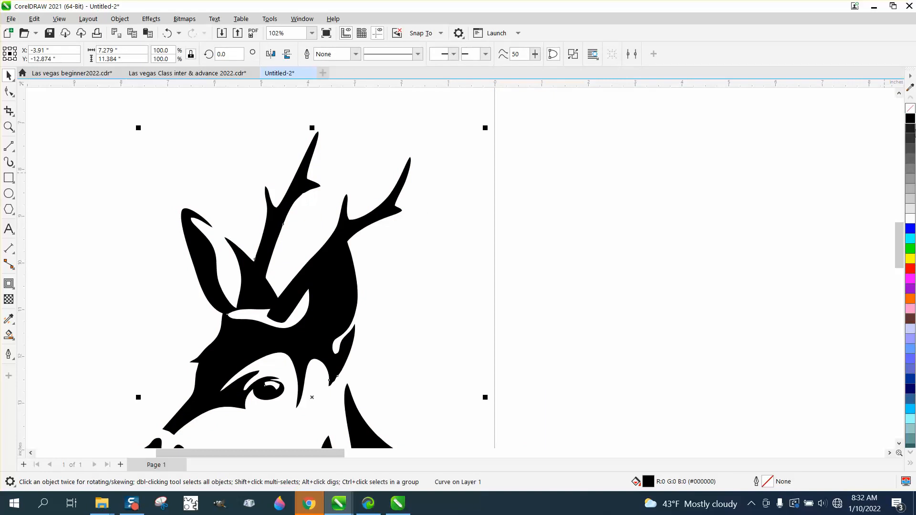
pyautogui.click(910, 109)
pyautogui.rightClick(910, 118)
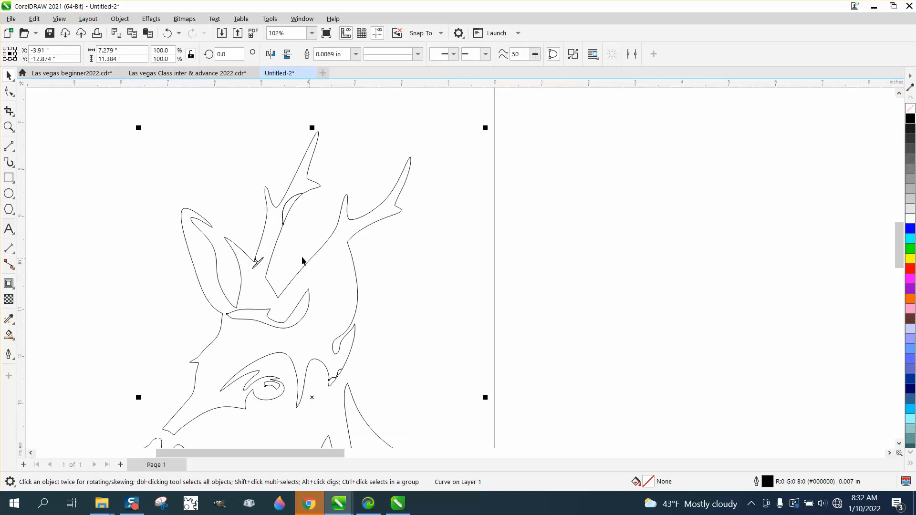
# Use Virtual Segment Delete to remove the stray line segments inside the antler nearest the ear and at its base
pyautogui.click(8, 126)
pyautogui.moveTo(231, 170); pyautogui.dragTo(405, 270)
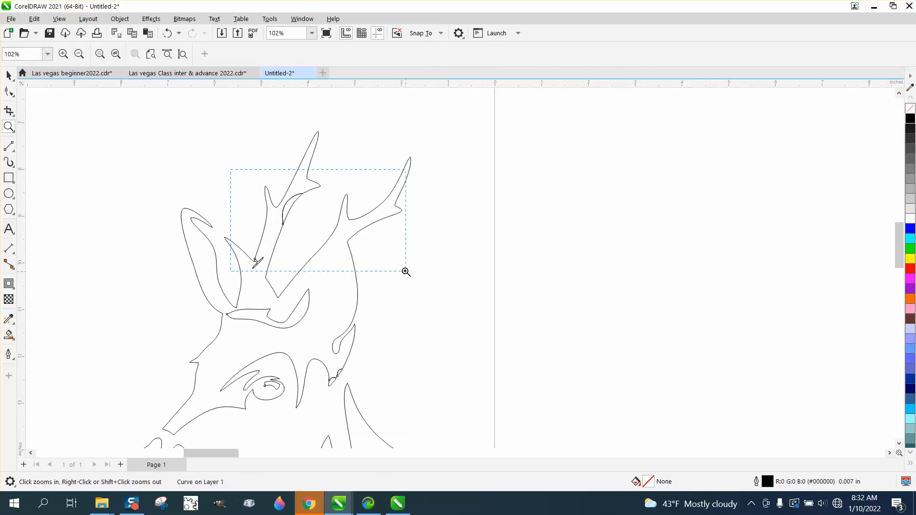
pyautogui.click(12, 113)
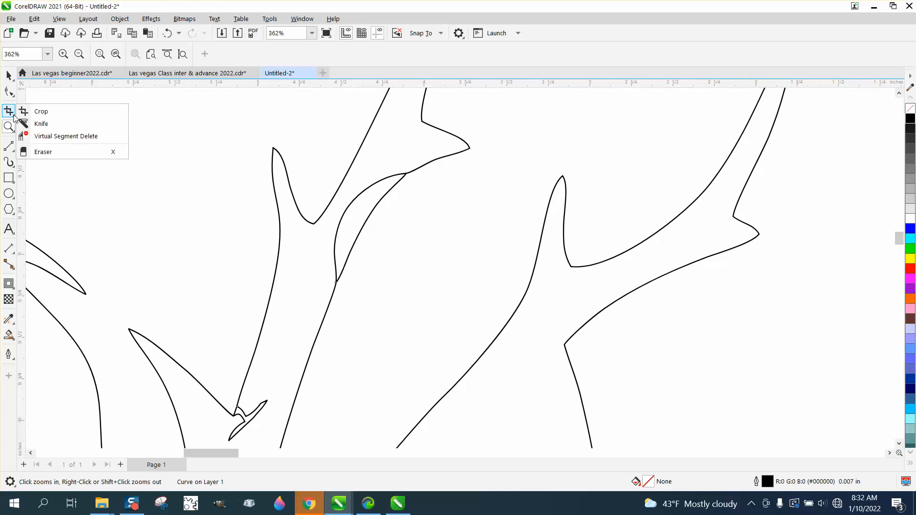
pyautogui.click(47, 137)
pyautogui.click(359, 193)
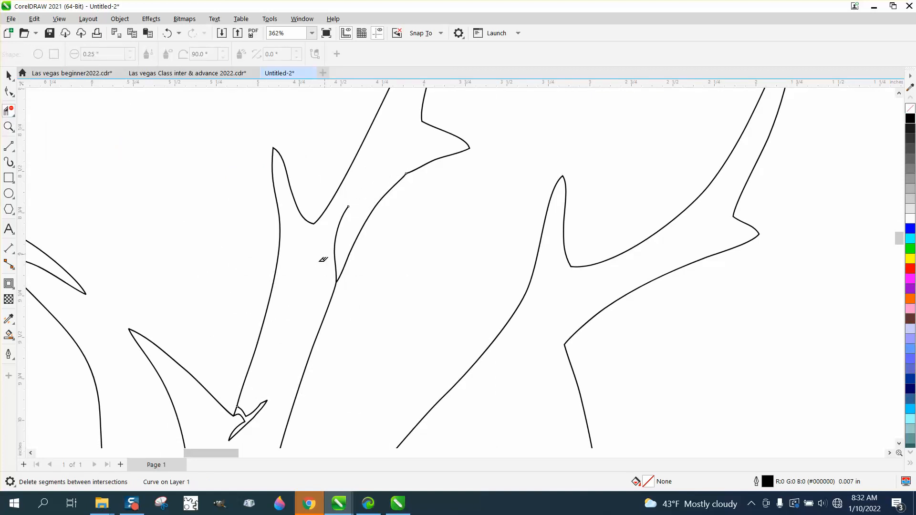
pyautogui.click(337, 249)
pyautogui.click(338, 231)
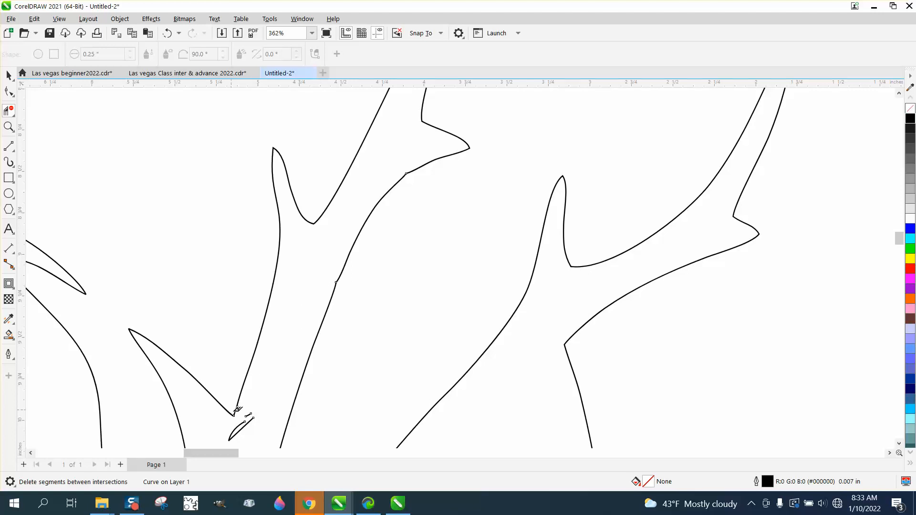
pyautogui.click(242, 422)
pyautogui.scroll(-8, 242, 420)
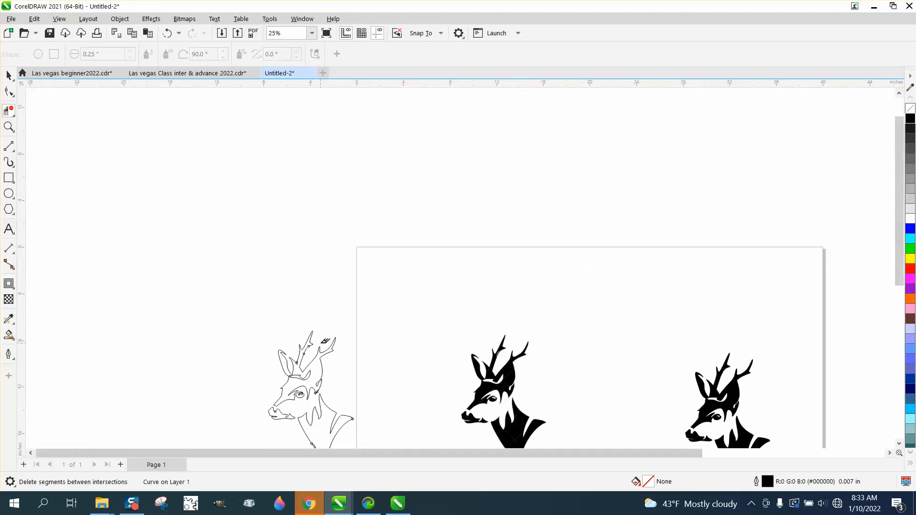
# Delete the stray segments between the cheek and neck and along the throat edge with Virtual Segment Delete
pyautogui.click(9, 127)
pyautogui.moveTo(281, 378); pyautogui.dragTo(381, 437)
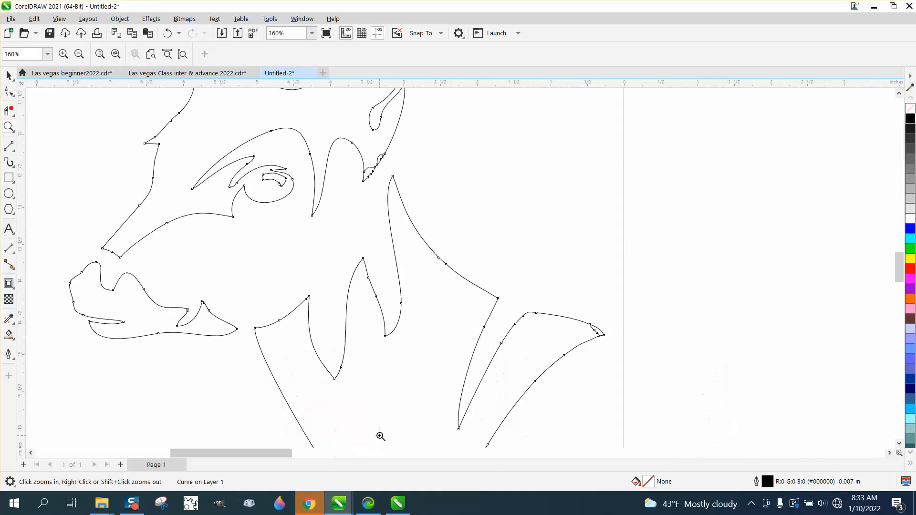
pyautogui.moveTo(353, 117); pyautogui.dragTo(470, 226)
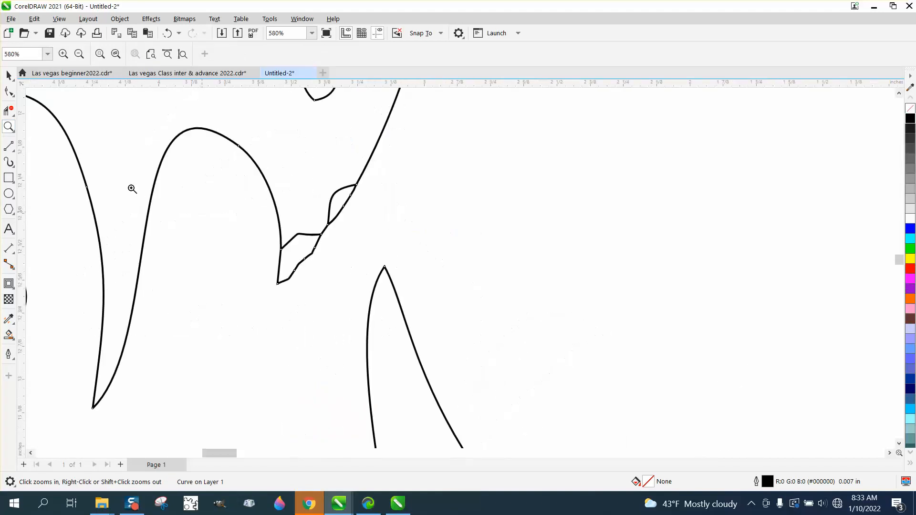
pyautogui.click(8, 112)
pyautogui.click(338, 188)
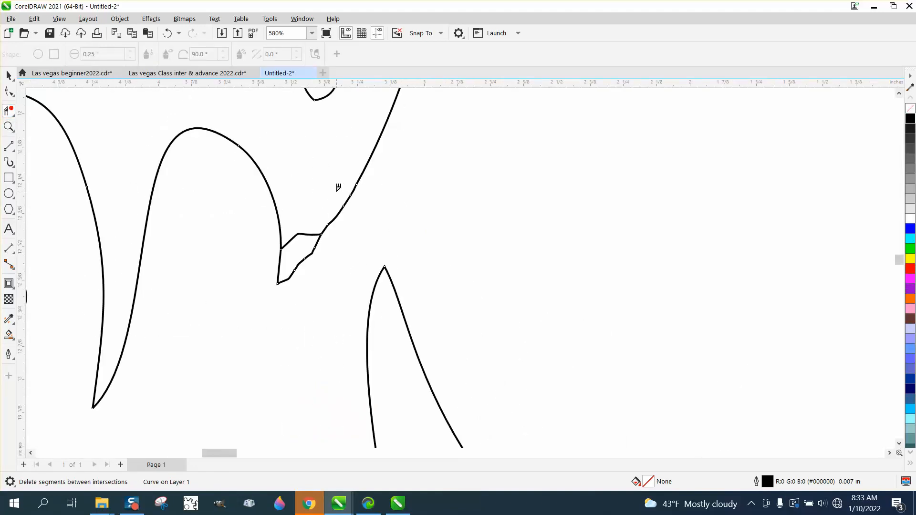
pyautogui.click(303, 231)
pyautogui.scroll(-6, 386, 277)
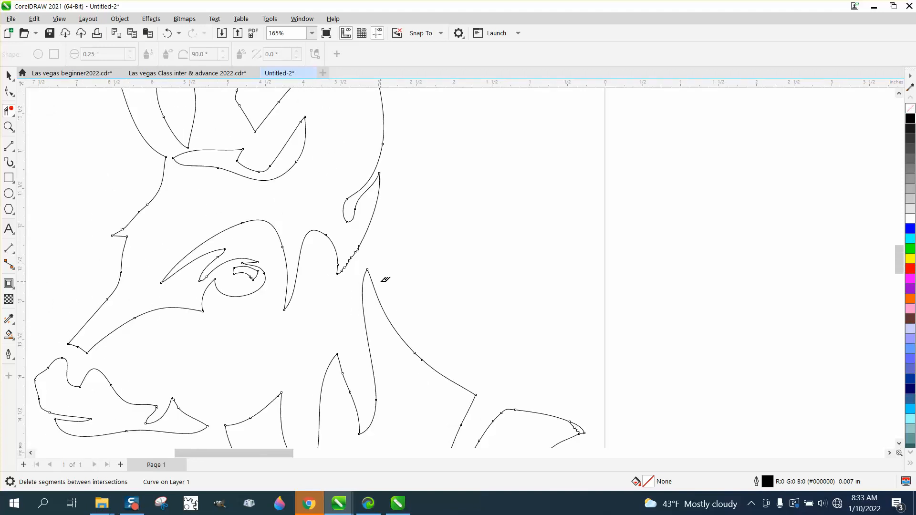
pyautogui.scroll(-2, 385, 279)
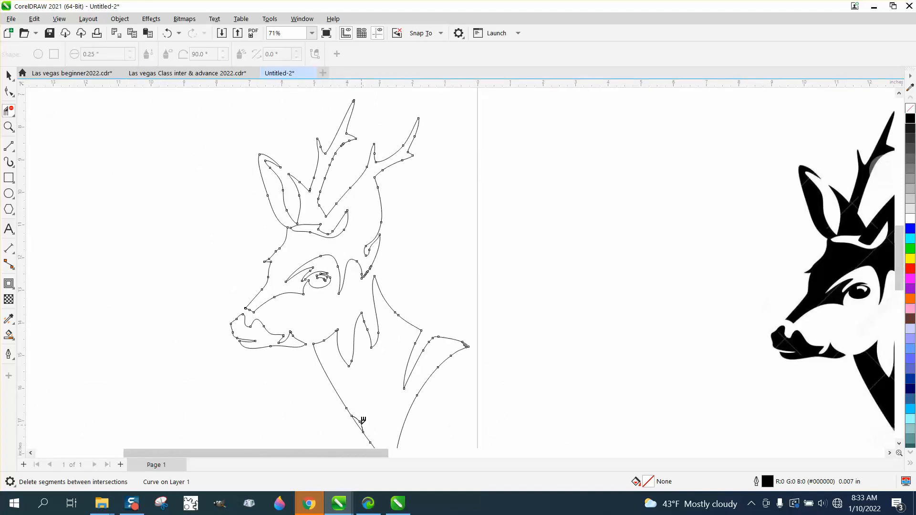
pyautogui.scroll(-1, 363, 421)
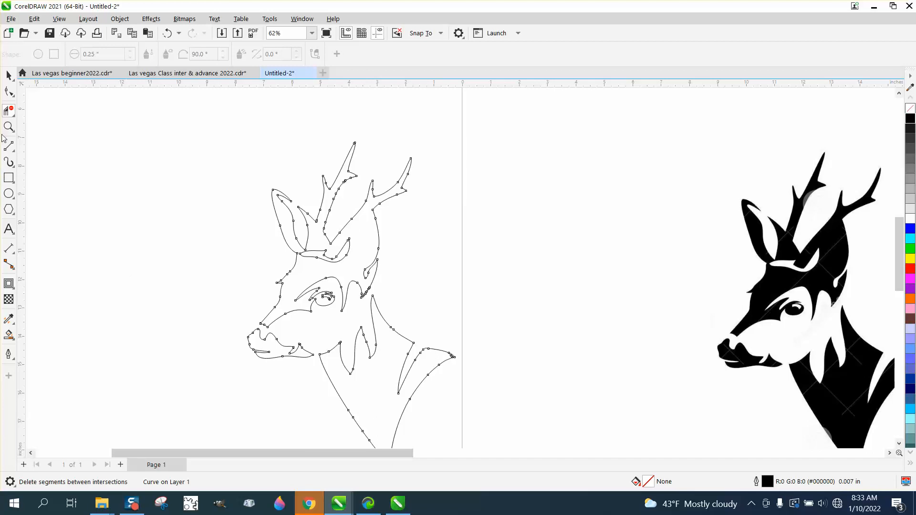
# Delete the stray inner segments at the pointed tip of the shoulder with Virtual Segment Delete
pyautogui.press('z')
pyautogui.moveTo(423, 343); pyautogui.dragTo(513, 400)
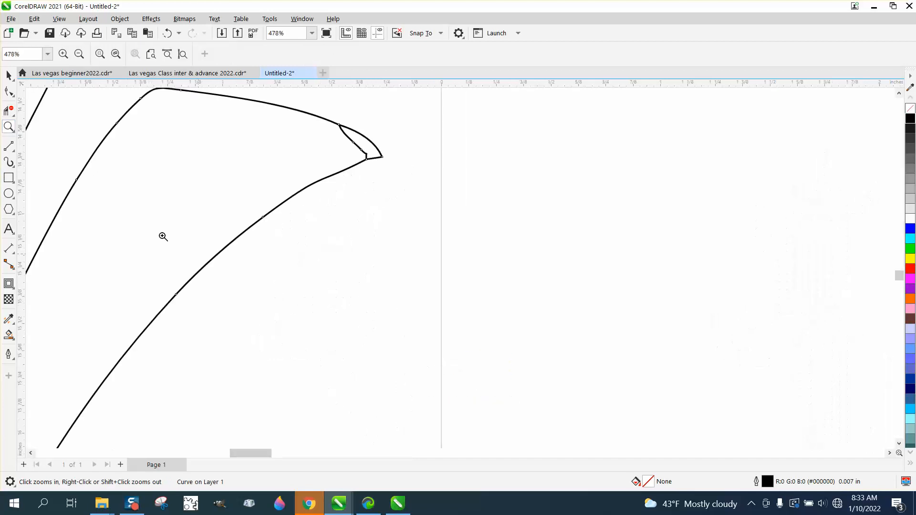
pyautogui.click(12, 112)
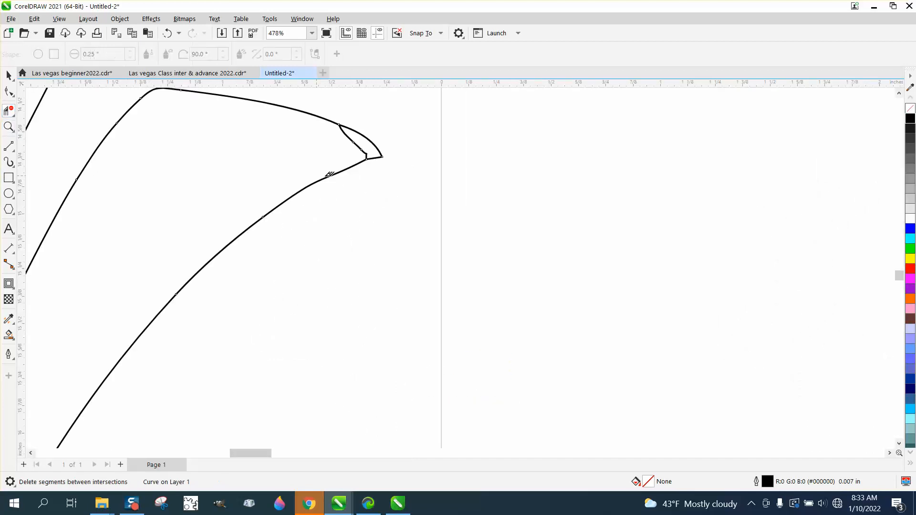
pyautogui.scroll(1, 359, 141)
pyautogui.click(357, 141)
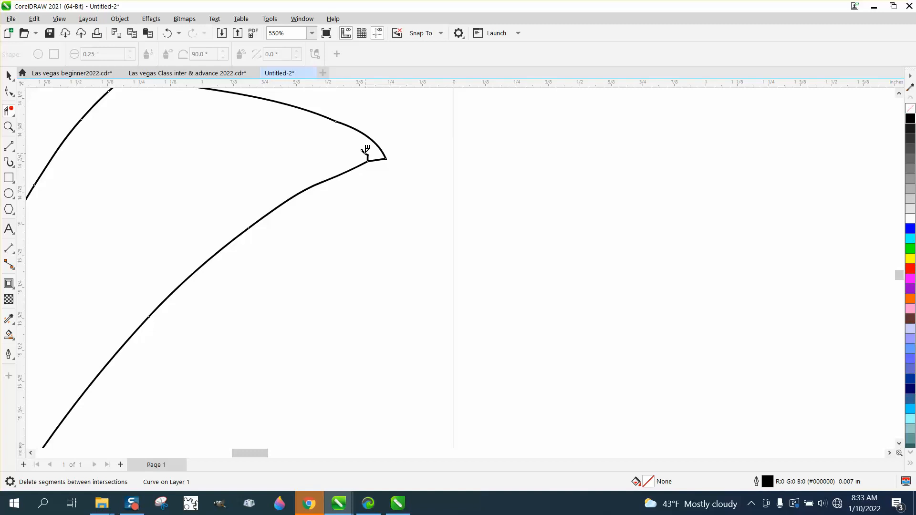
pyautogui.scroll(-12, 419, 228)
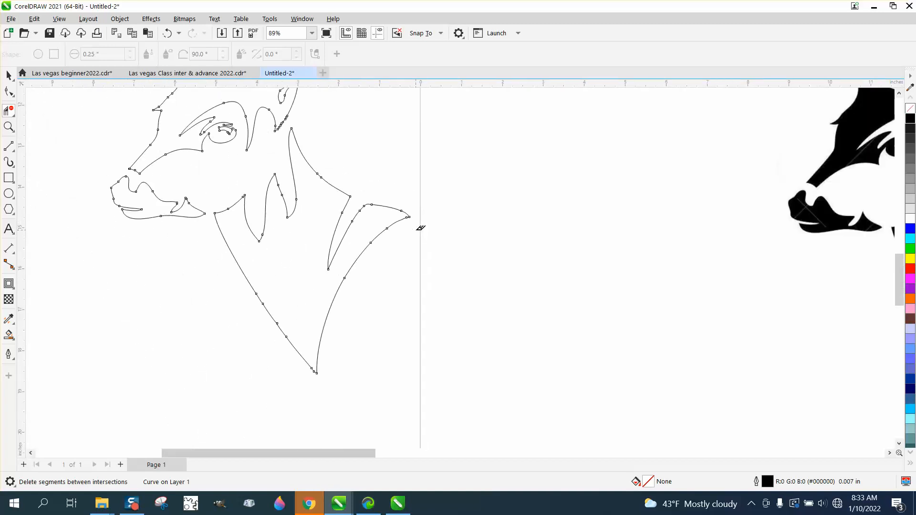
# Smooth the inner edge of the antler nearest the ear using the Smooth tool with a 0.4-inch nib
pyautogui.scroll(-3, 436, 336)
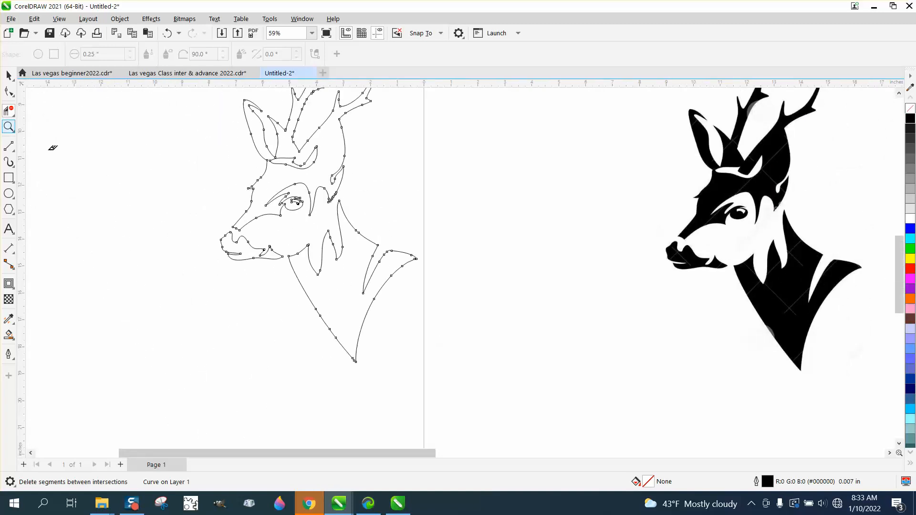
pyautogui.scroll(-2, 196, 215)
pyautogui.click(9, 128)
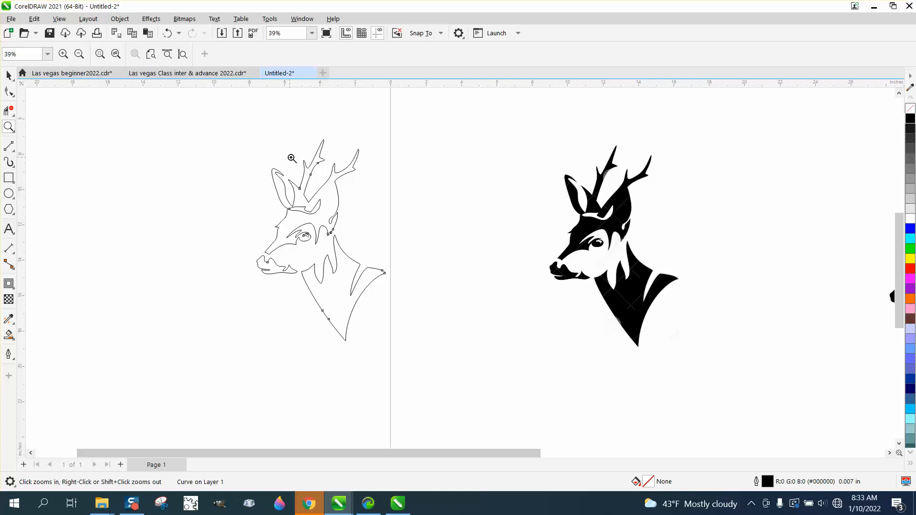
pyautogui.moveTo(292, 158); pyautogui.dragTo(393, 212)
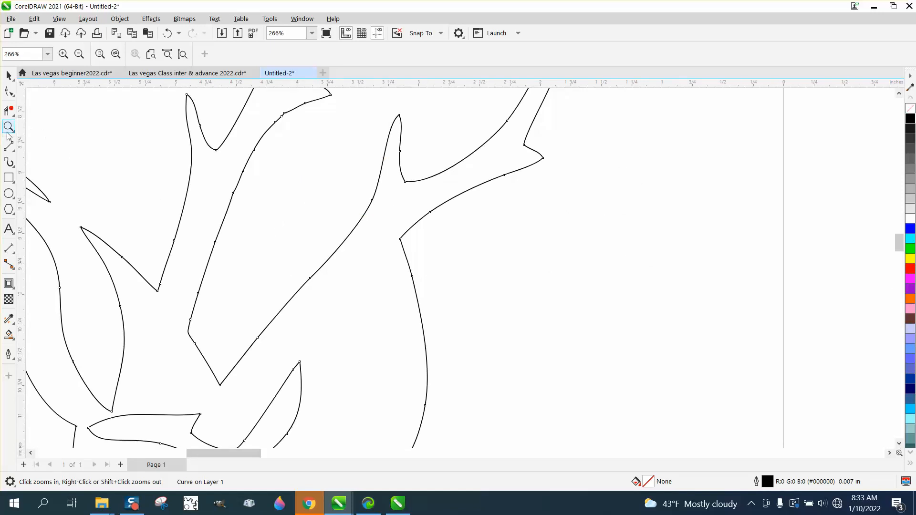
pyautogui.click(15, 97)
pyautogui.click(52, 105)
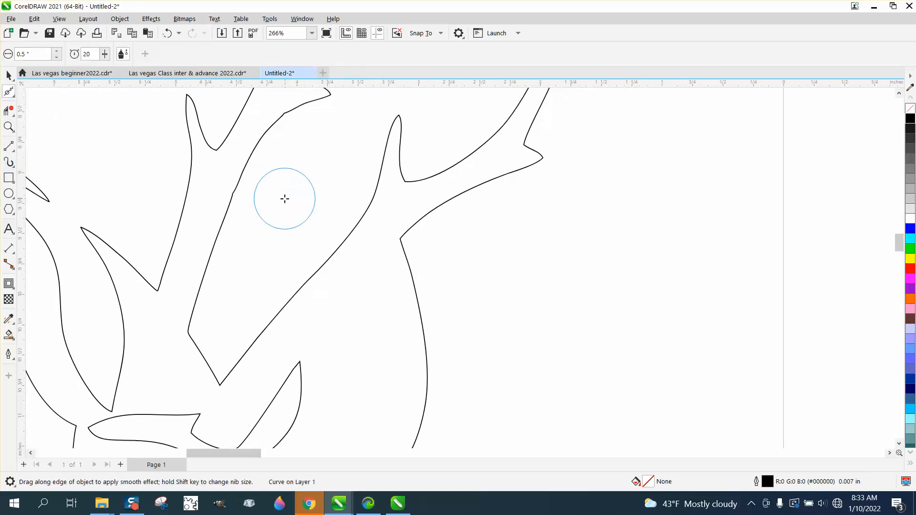
pyautogui.click(9, 127)
pyautogui.scroll(-1, 267, 239)
pyautogui.scroll(3, 234, 157)
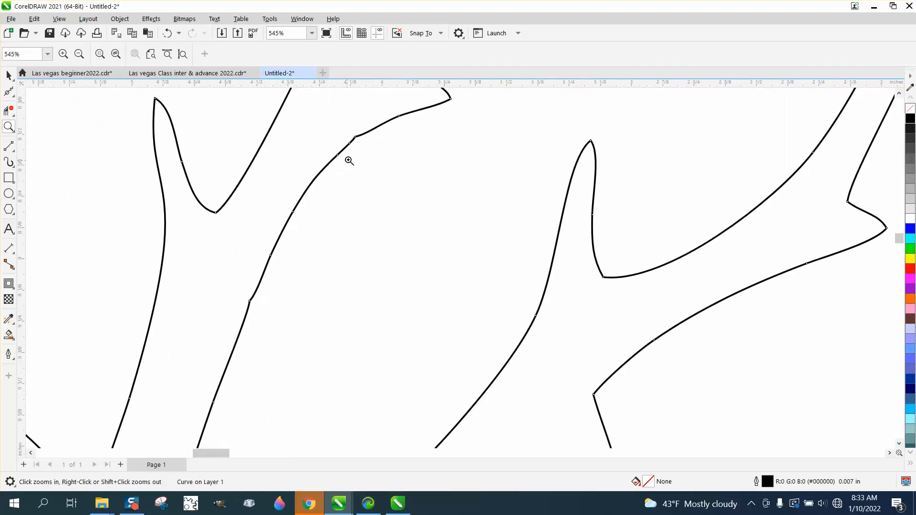
pyautogui.click(9, 92)
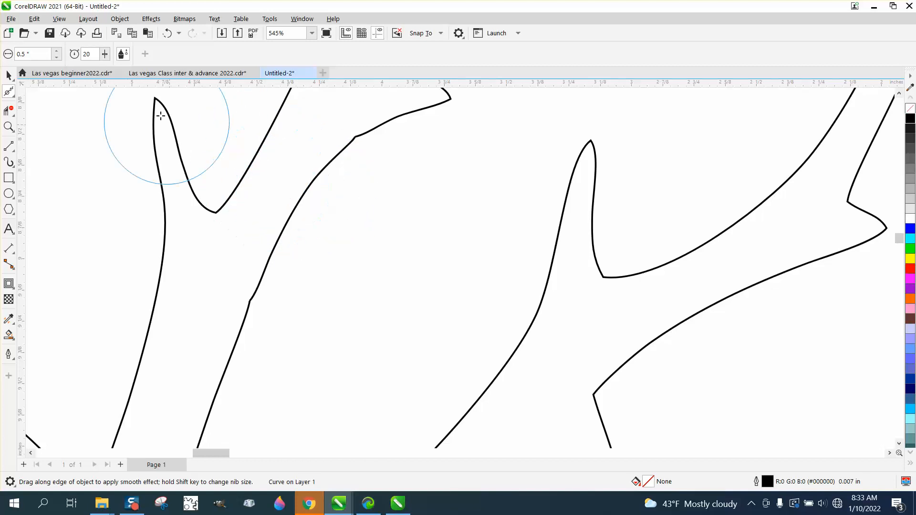
pyautogui.click(56, 58)
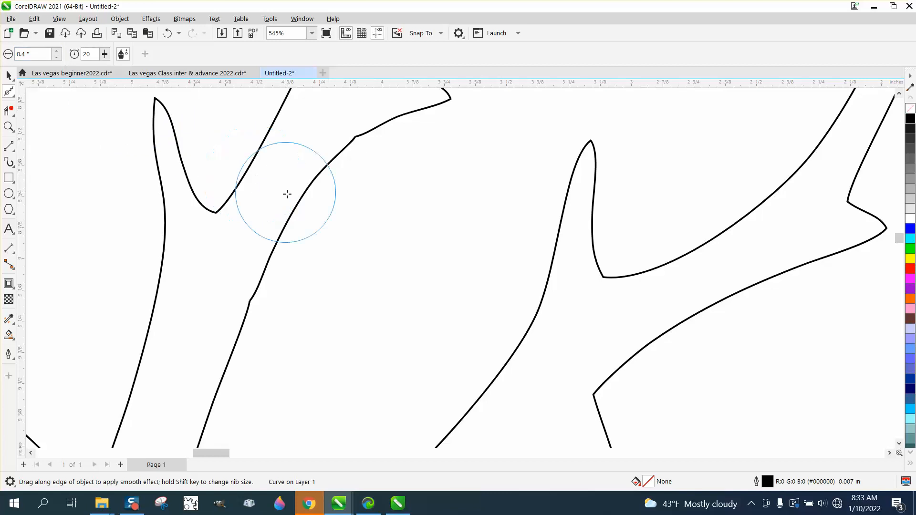
pyautogui.moveTo(296, 205)
pyautogui.mouseDown()
pyautogui.moveTo(356, 137)
pyautogui.moveTo(323, 168)
pyautogui.moveTo(248, 307)
pyautogui.moveTo(254, 287)
pyautogui.mouseUp()
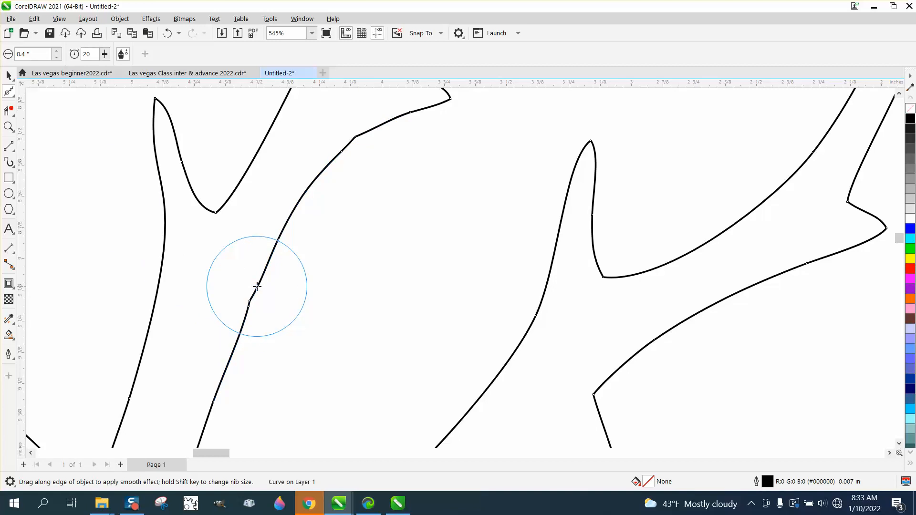
# Try deleting the nodes at the upper kink on the antler's inner edge, and undo the deletion
pyautogui.click(13, 97)
pyautogui.click(40, 90)
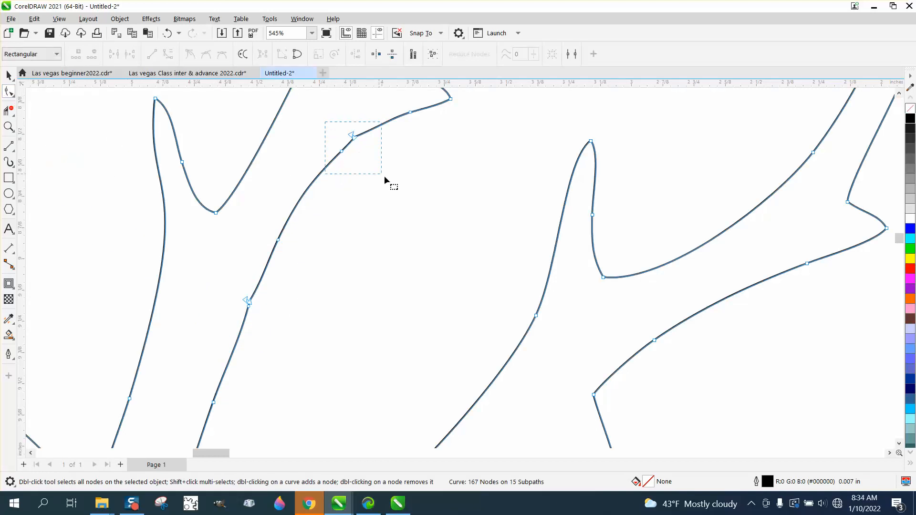
pyautogui.moveTo(384, 175); pyautogui.dragTo(386, 176)
pyautogui.press('Delete')
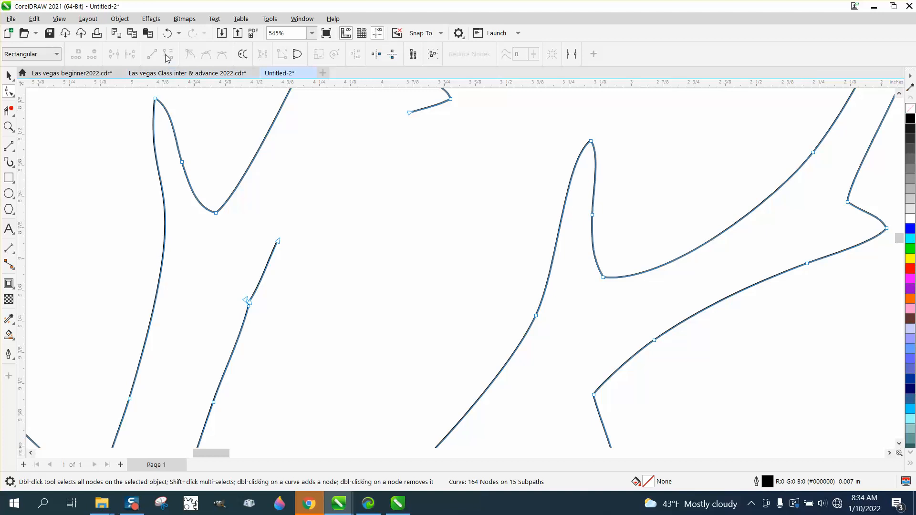
pyautogui.click(168, 34)
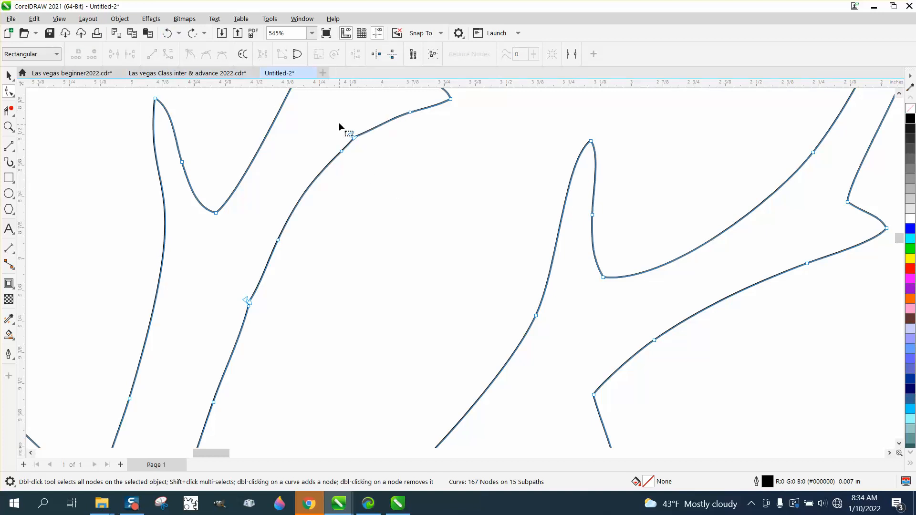
# Smart-fill the neck, head and muzzle regions of the outlined deer with black and no outline
pyautogui.scroll(-8, 351, 154)
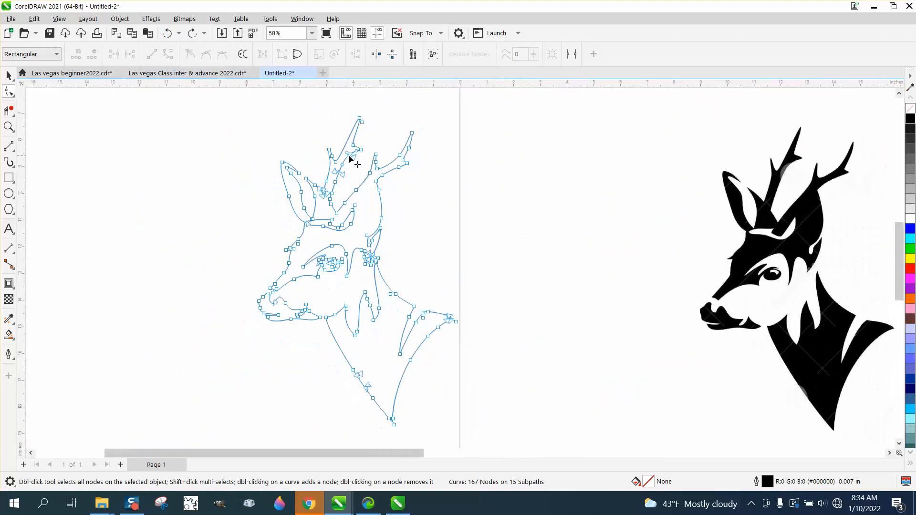
pyautogui.click(9, 335)
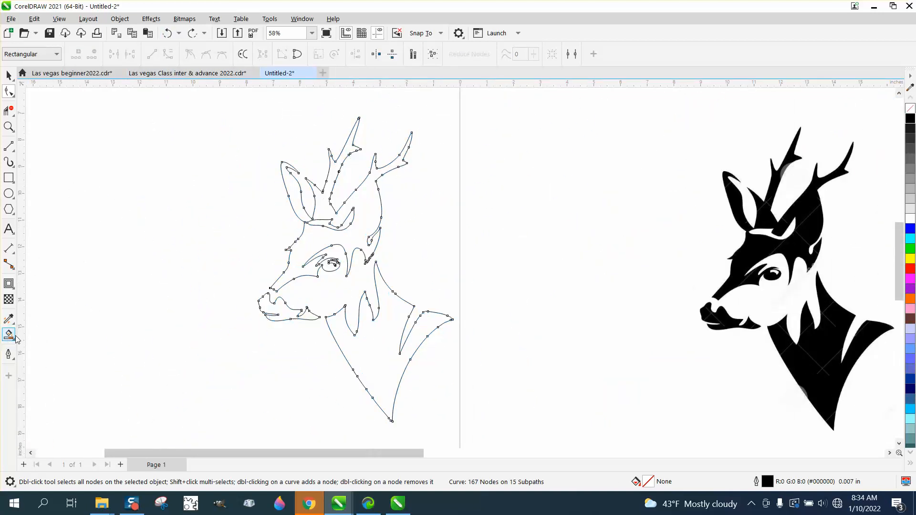
pyautogui.click(370, 353)
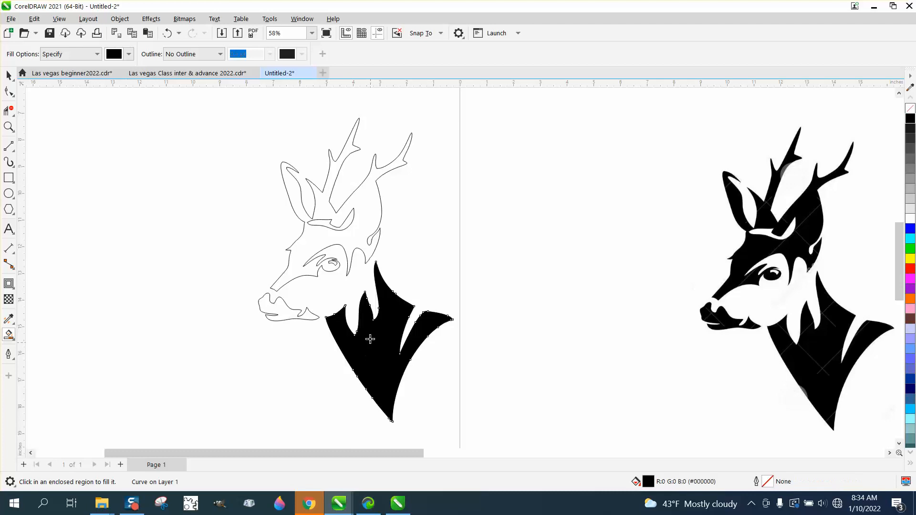
pyautogui.click(364, 237)
pyautogui.click(277, 315)
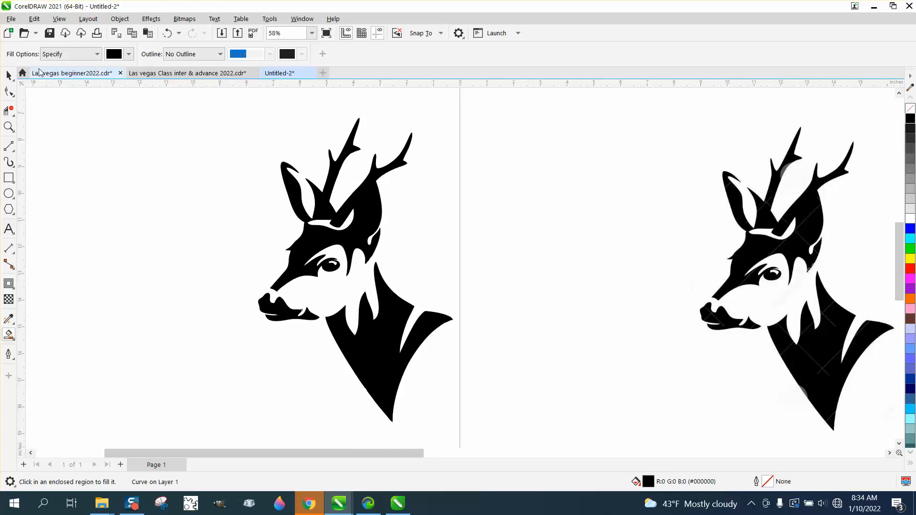
# Nudge the filled muzzle, neck and head pieces 8 inches left, away from the original outline
pyautogui.click(8, 75)
pyautogui.click(234, 125)
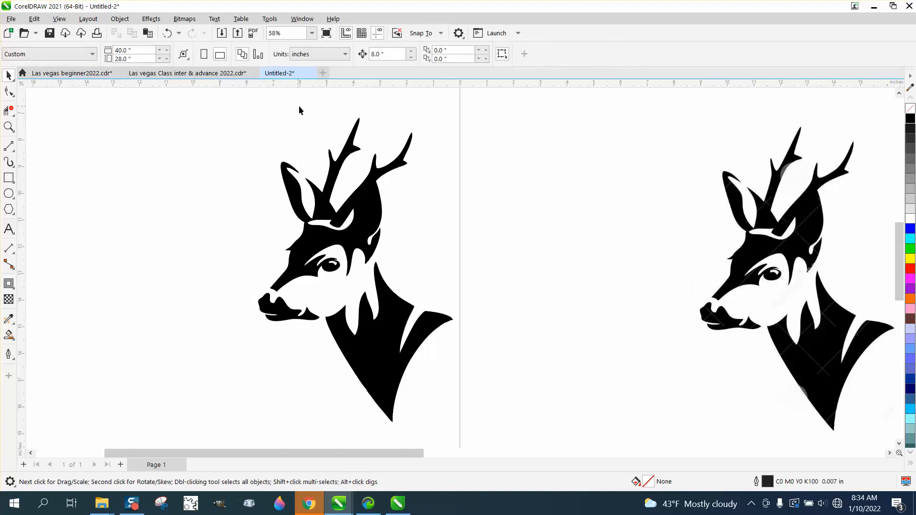
pyautogui.click(280, 316)
pyautogui.press('Left')
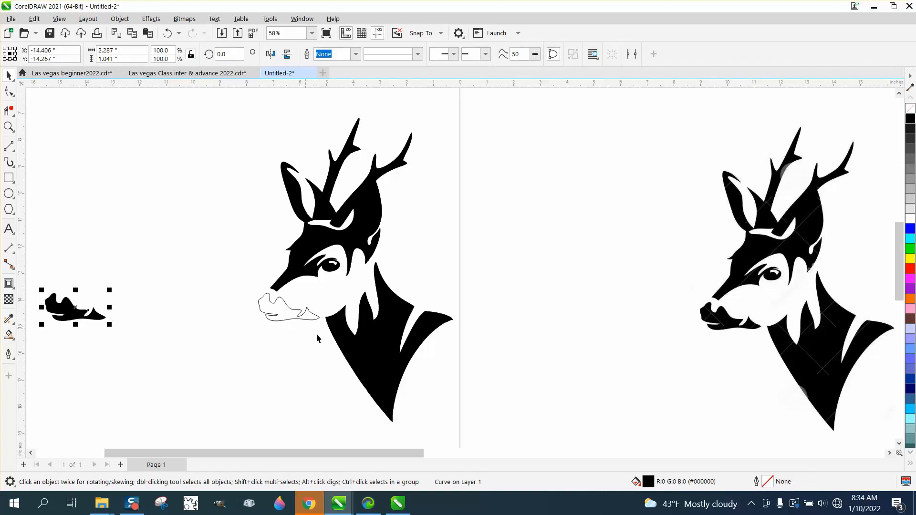
pyautogui.click(358, 339)
pyautogui.press('Left')
pyautogui.click(326, 238)
pyautogui.press('Left')
# Remove the fill from the three moved deer pieces and give them a black outline
pyautogui.scroll(-2, 353, 260)
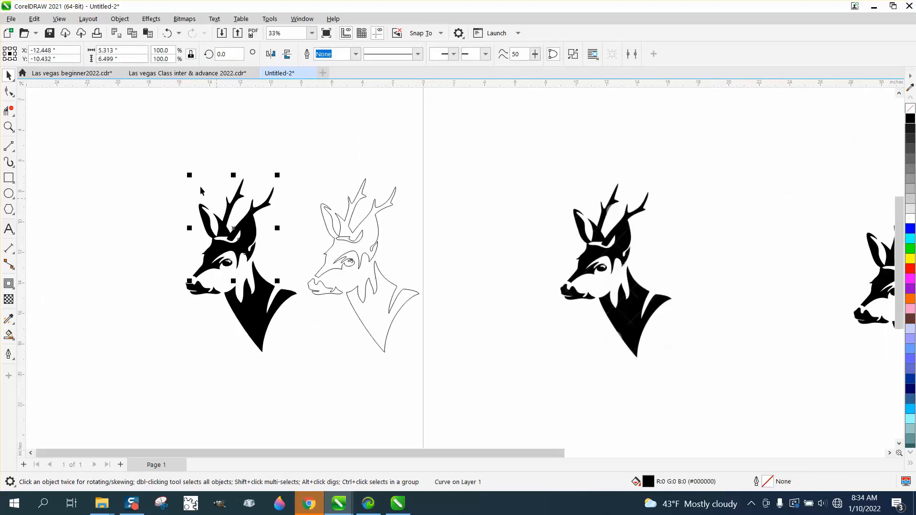
pyautogui.moveTo(163, 153); pyautogui.dragTo(335, 366)
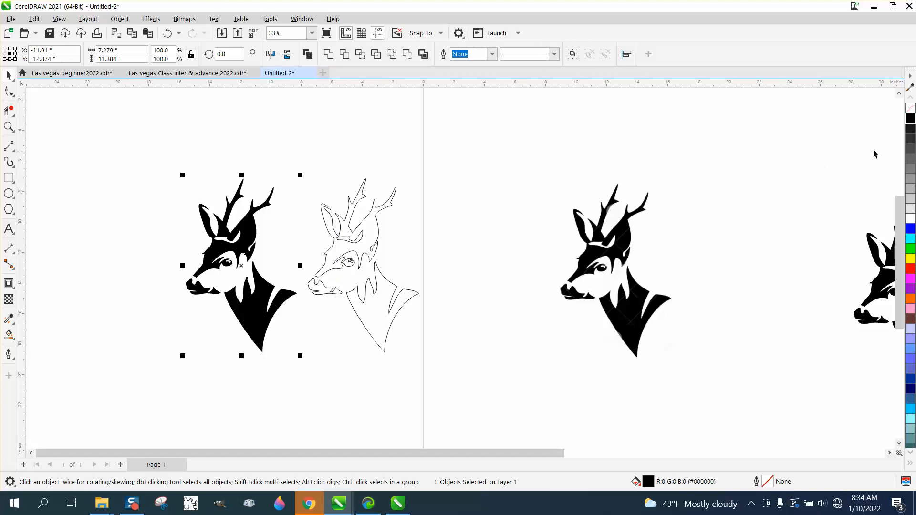
pyautogui.click(911, 108)
pyautogui.rightClick(910, 119)
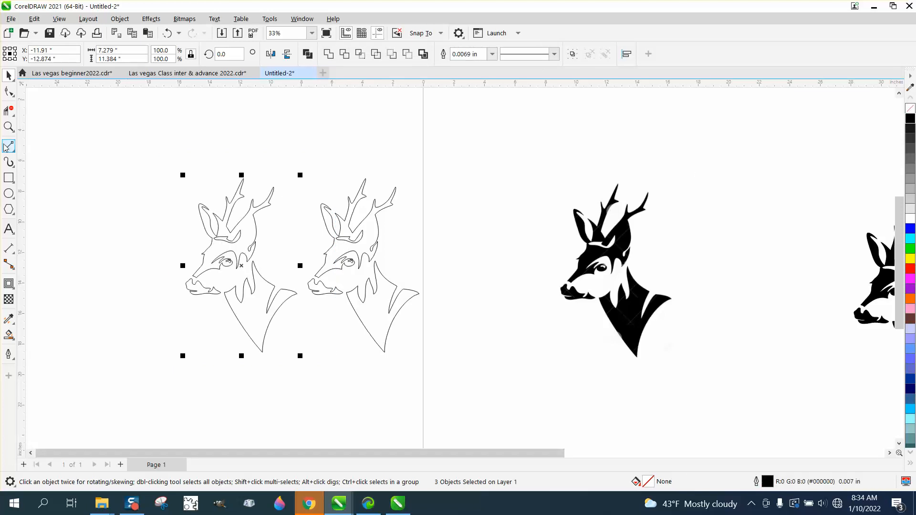
# Delete the nodes at both kinks on the inner edge of the moved deer's antler nearest the ear
pyautogui.click(9, 126)
pyautogui.moveTo(271, 224); pyautogui.dragTo(271, 225)
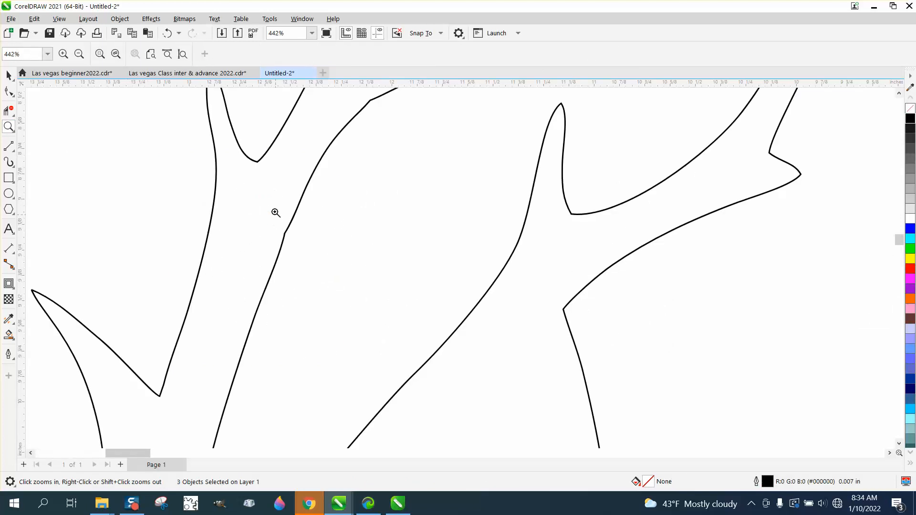
pyautogui.scroll(-1, 295, 259)
pyautogui.click(8, 92)
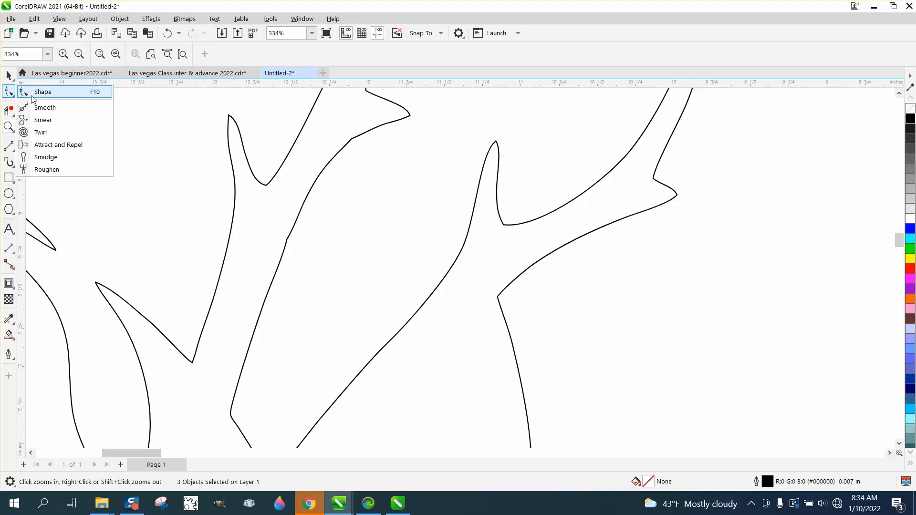
pyautogui.click(35, 91)
pyautogui.moveTo(330, 128); pyautogui.dragTo(366, 159)
pyautogui.press('Delete')
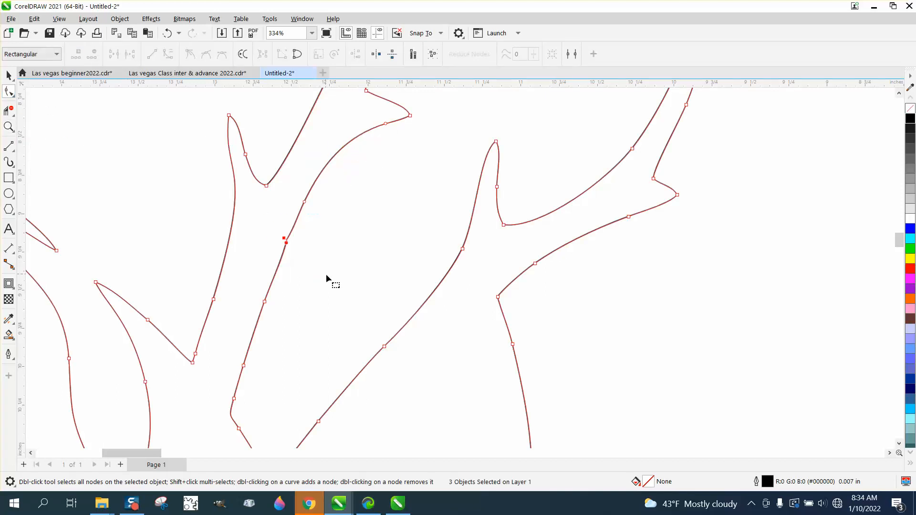
pyautogui.press('Delete')
# Select all three pieces of the cleaned-up deer head and fill them with black
pyautogui.scroll(-2, 279, 272)
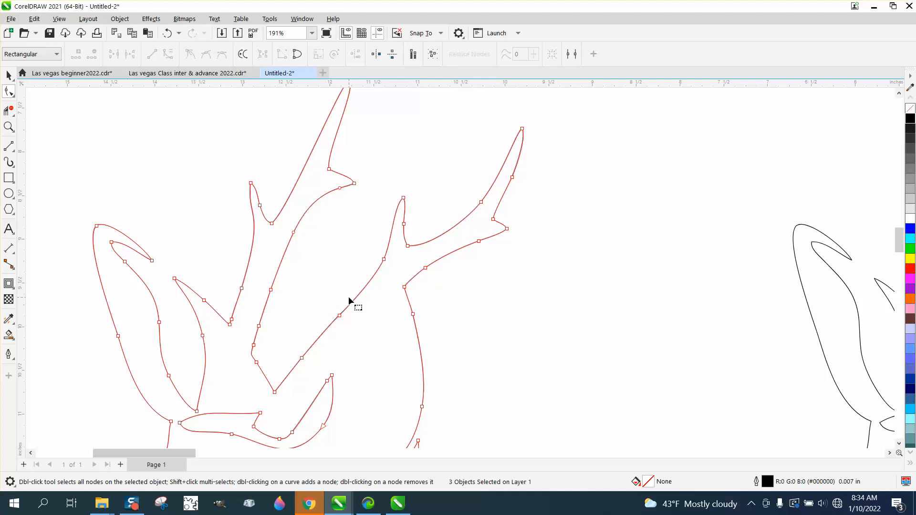
pyautogui.scroll(-2, 426, 351)
pyautogui.scroll(-3, 425, 348)
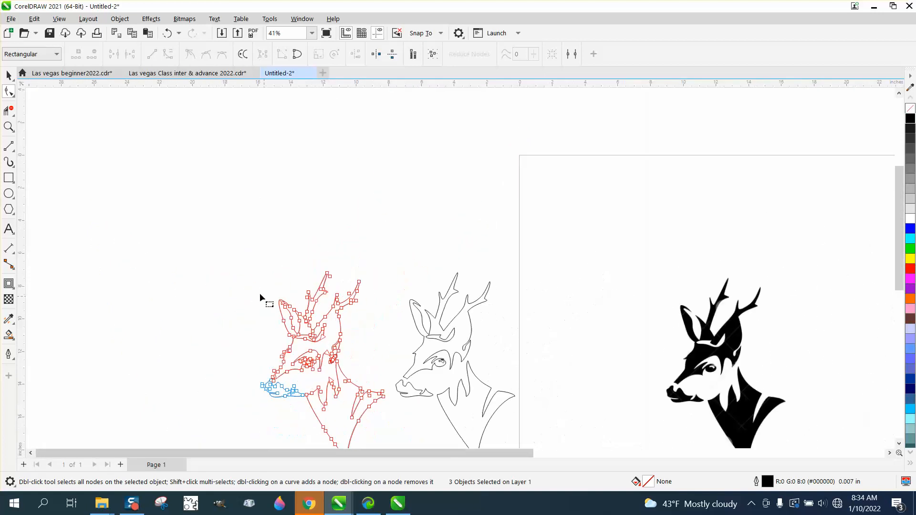
pyautogui.press('space')
pyautogui.moveTo(218, 237); pyautogui.dragTo(282, 339)
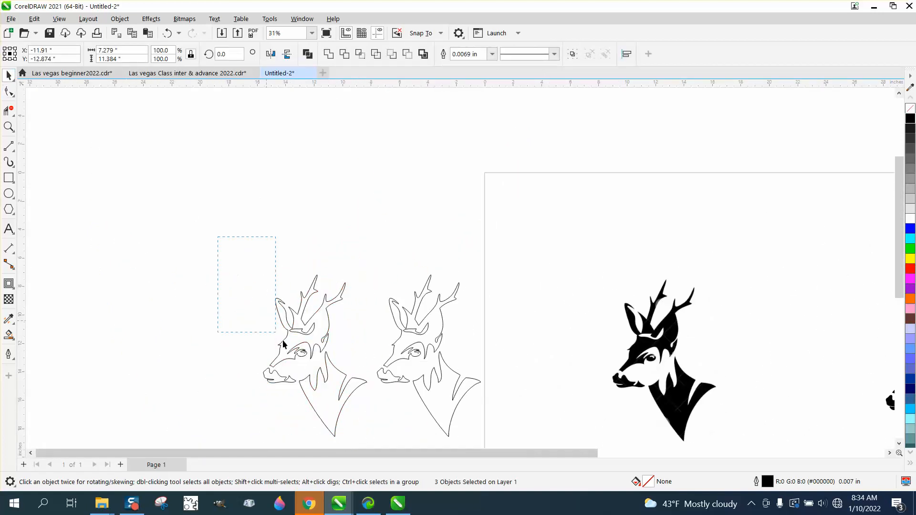
pyautogui.moveTo(379, 434); pyautogui.dragTo(352, 413)
pyautogui.scroll(-1, 252, 272)
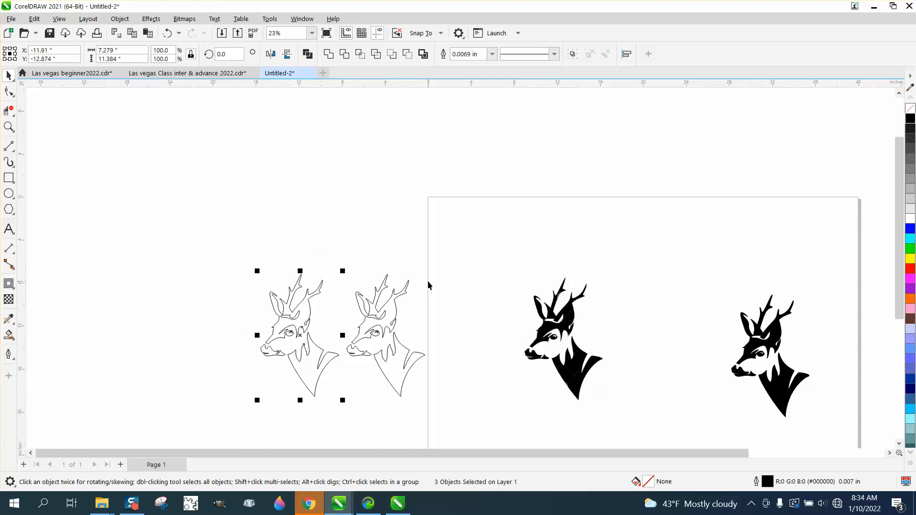
pyautogui.click(912, 121)
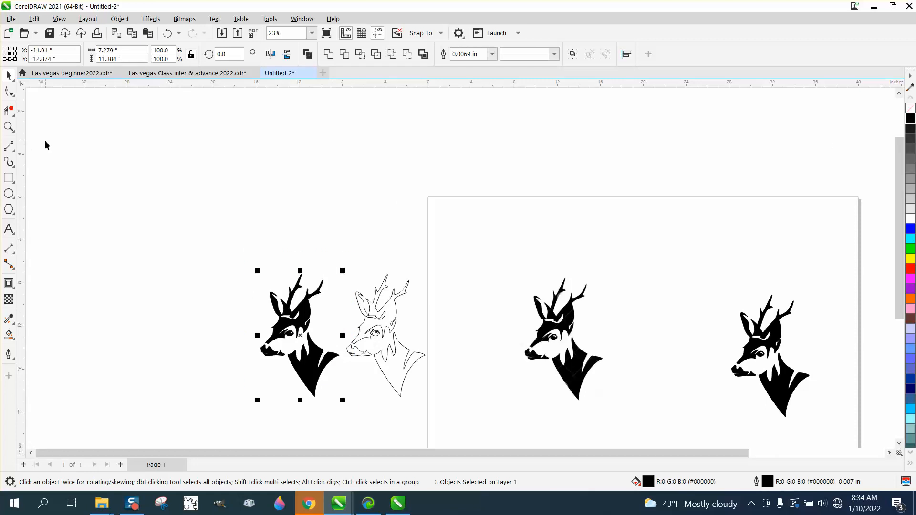
# Draw a rectangle about 9.6 by 14.3 inches over the black deer head and fill it with yellow
pyautogui.click(8, 184)
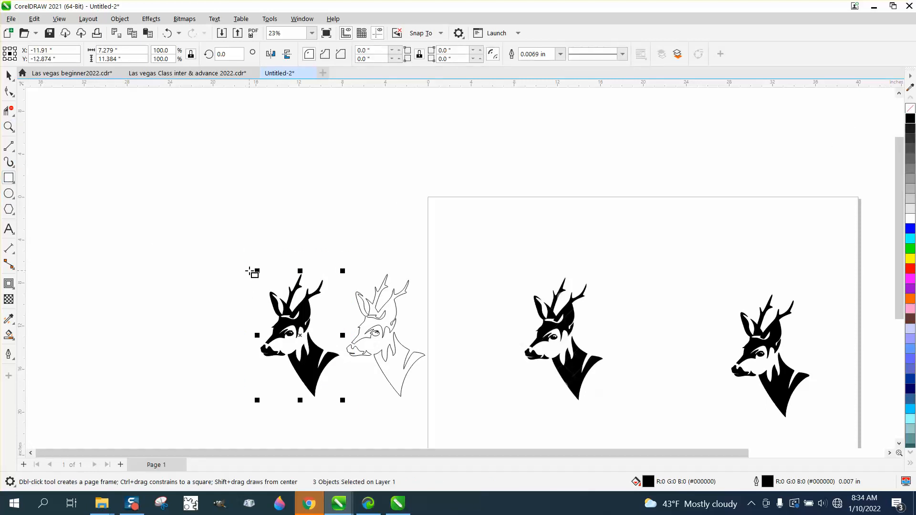
pyautogui.moveTo(242, 261); pyautogui.dragTo(346, 415)
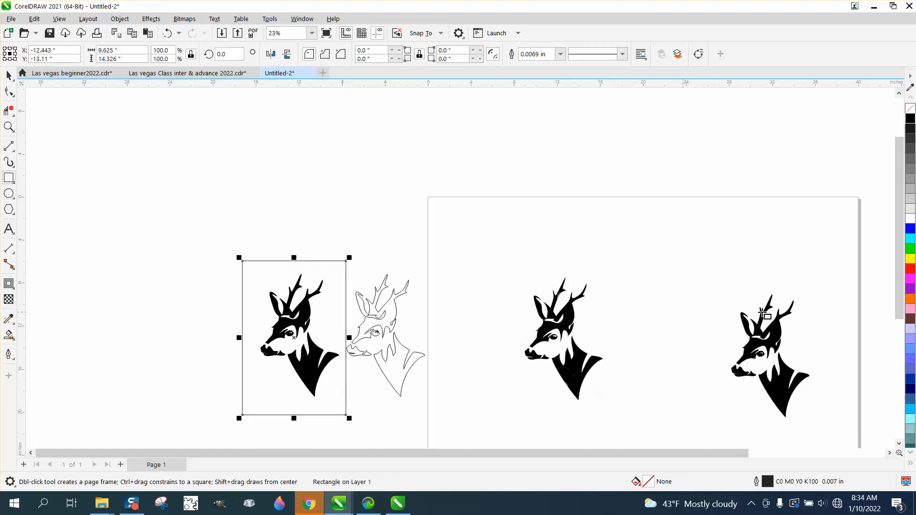
pyautogui.click(910, 259)
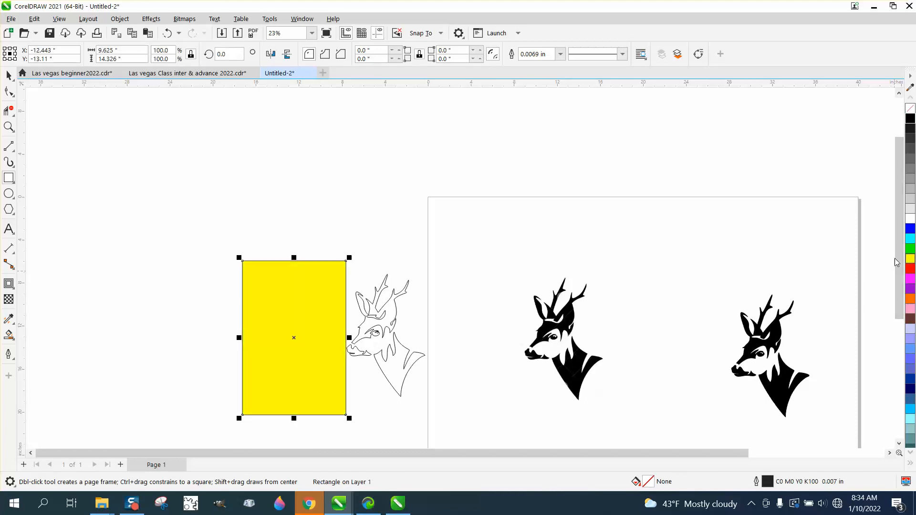
# Send the yellow rectangle behind the black deer head
pyautogui.click(120, 19)
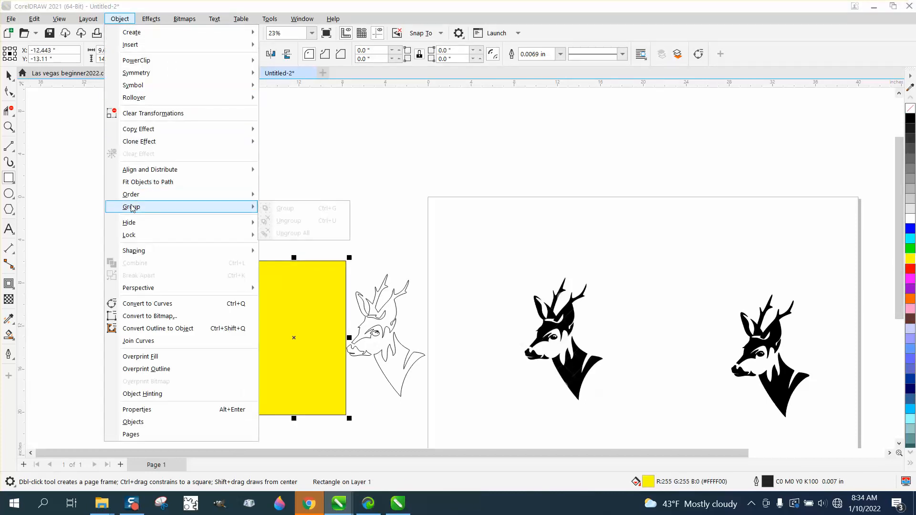
pyautogui.moveTo(133, 194)
pyautogui.click(279, 210)
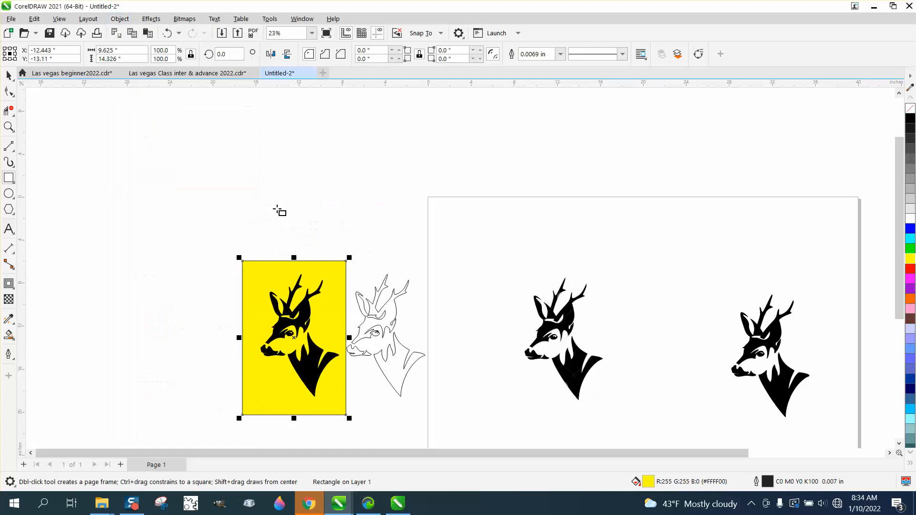
# Examine the deer's face and edges up close against the yellow background
pyautogui.click(7, 126)
pyautogui.moveTo(387, 409); pyautogui.dragTo(387, 409)
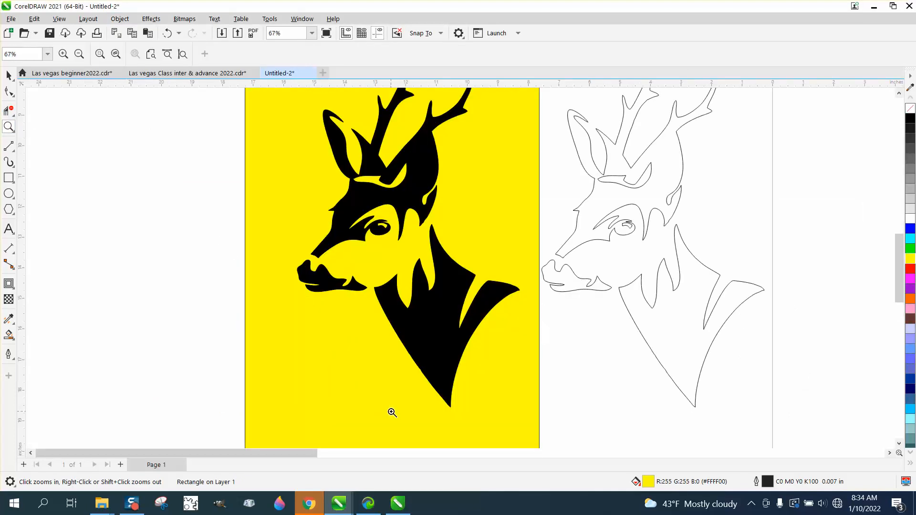
pyautogui.moveTo(327, 210); pyautogui.dragTo(452, 296)
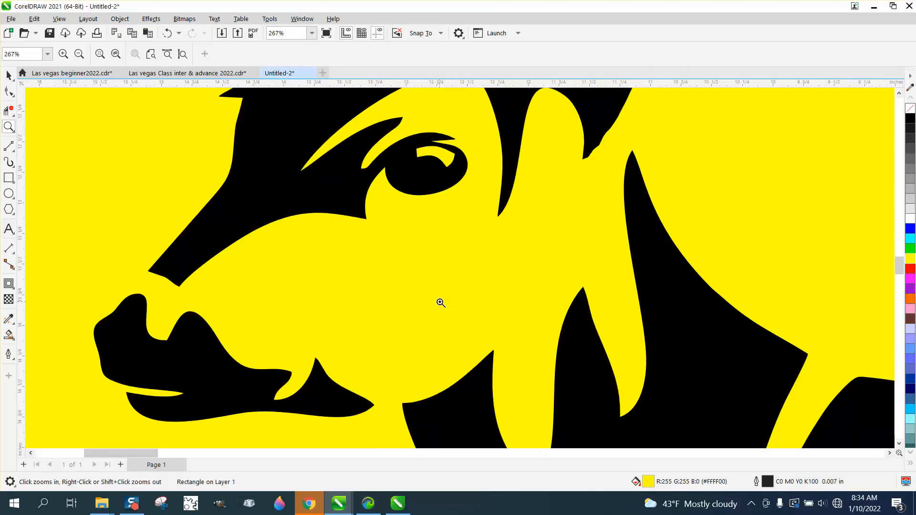
pyautogui.scroll(-2, 441, 302)
pyautogui.scroll(-2, 432, 304)
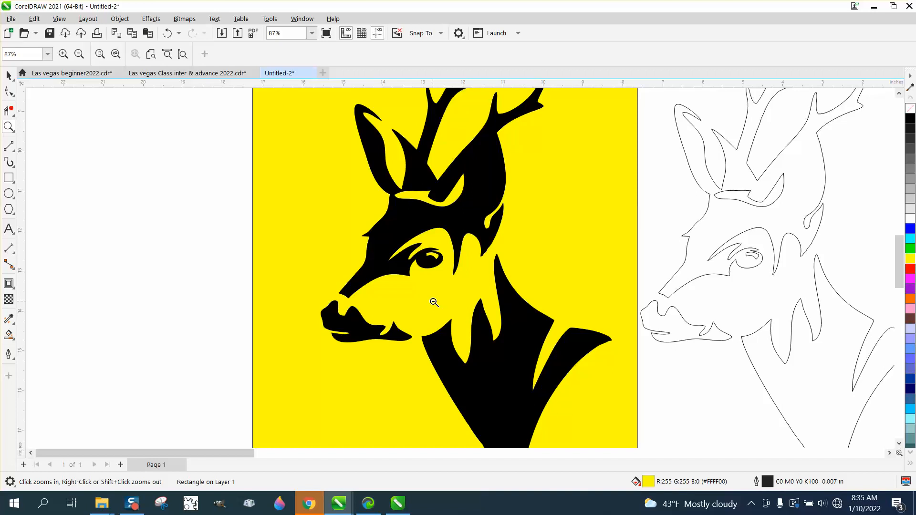